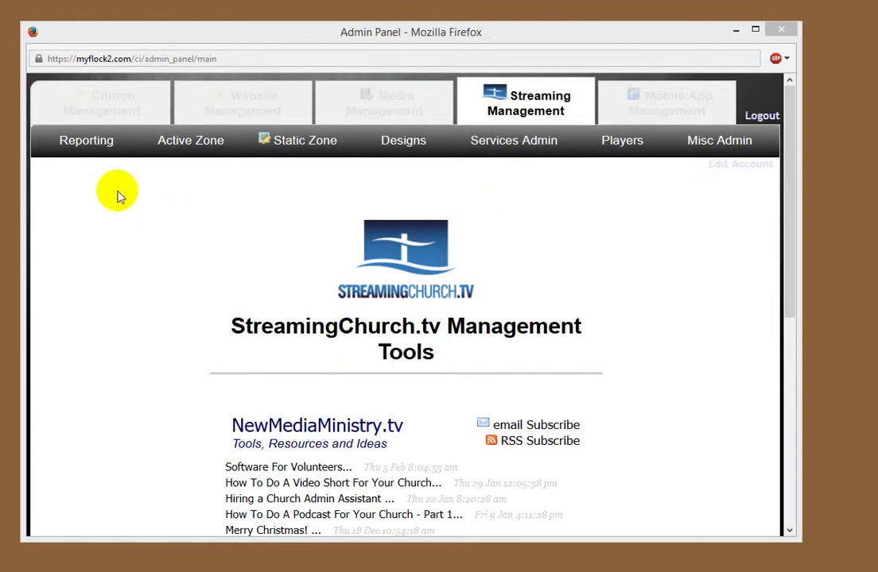
Step: Examine the Communications, Member Management, Contributions, Outreach and Administration tools in the Church Management area
{"action": "left_click", "coordinate": [116, 111]}
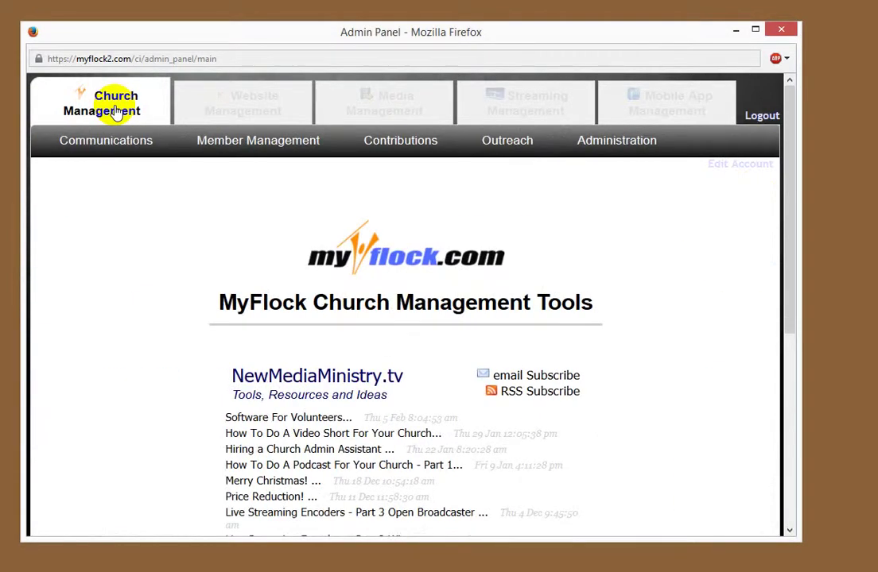
{"action": "left_click", "coordinate": [109, 155]}
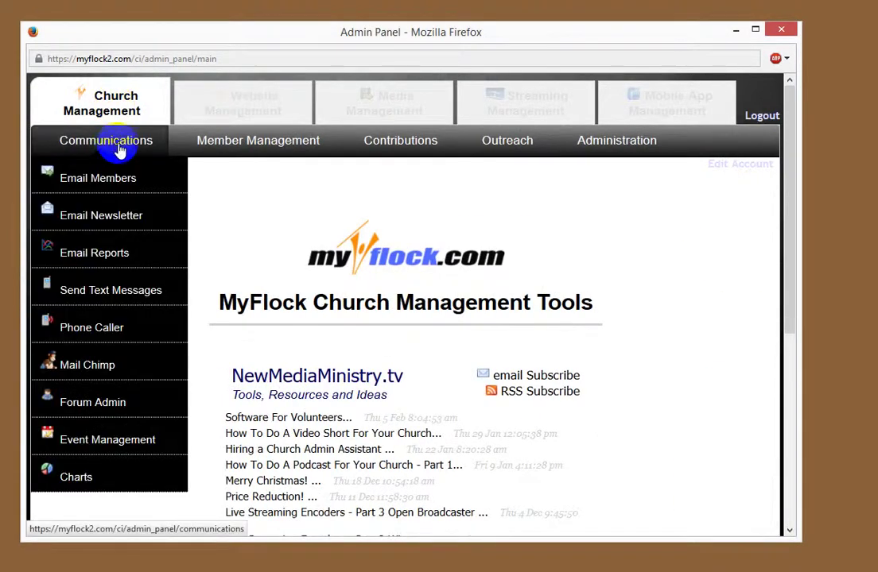
{"action": "left_click", "coordinate": [213, 158]}
{"action": "left_click", "coordinate": [372, 148]}
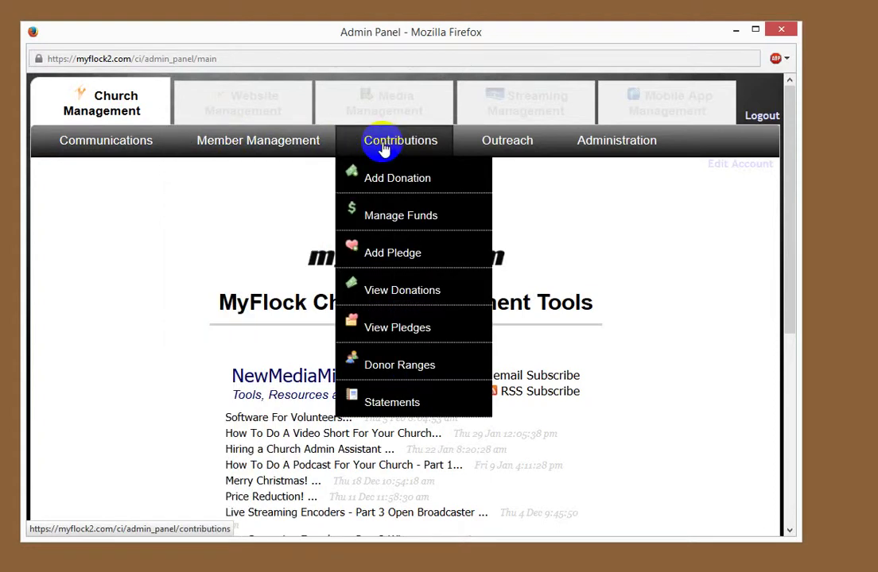
{"action": "left_click", "coordinate": [470, 146]}
{"action": "left_click", "coordinate": [599, 151]}
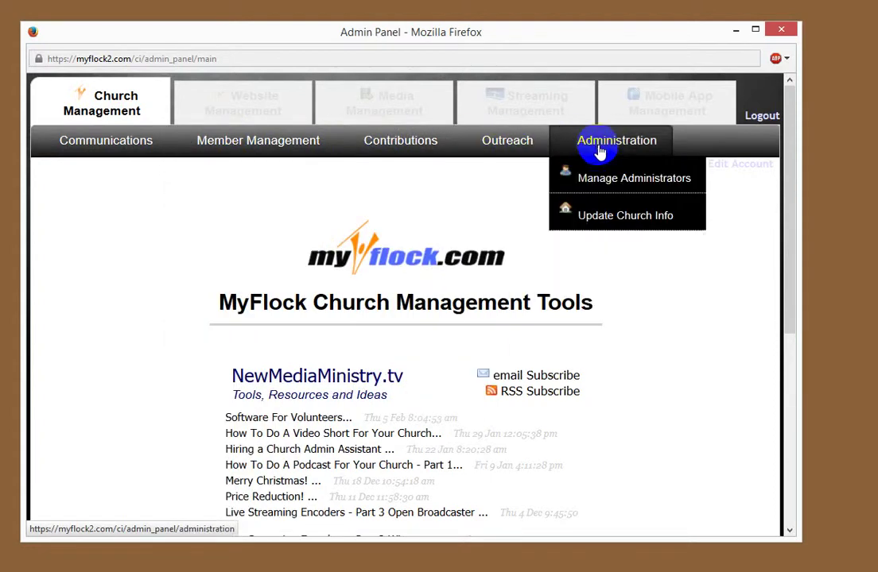
Step: Review the Website, Media and Mobile App Management areas, and return to Streaming Management
{"action": "left_click", "coordinate": [237, 110]}
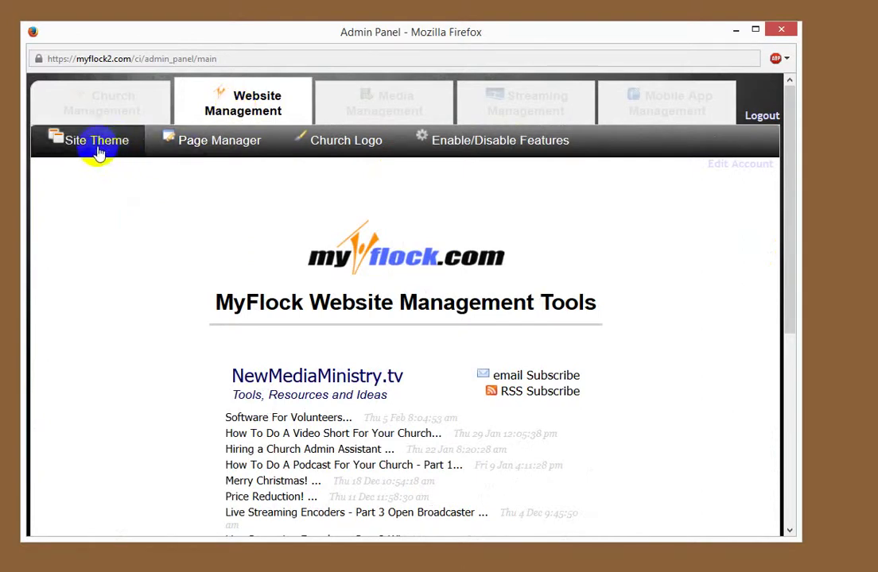
{"action": "left_click", "coordinate": [392, 112]}
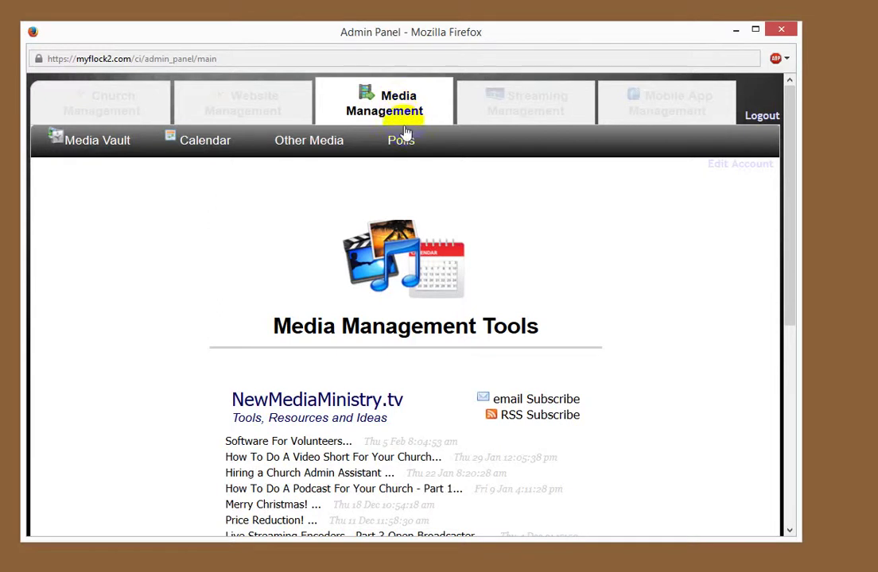
{"action": "mouse_move", "coordinate": [322, 148]}
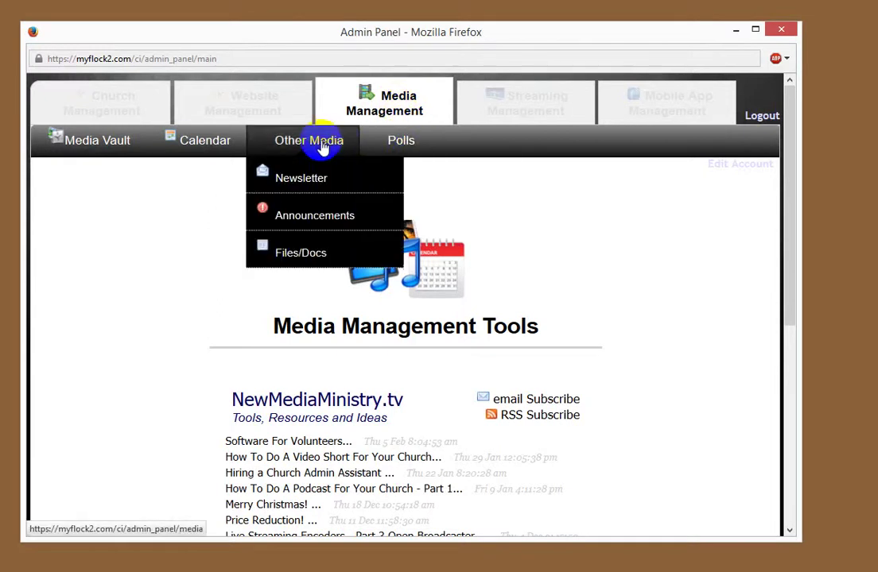
{"action": "left_click", "coordinate": [660, 108]}
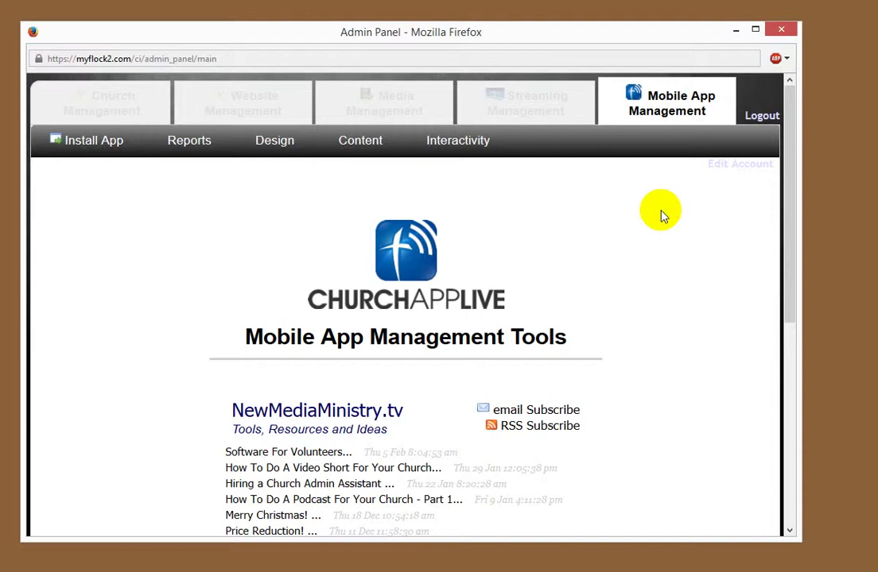
{"action": "left_click", "coordinate": [547, 111]}
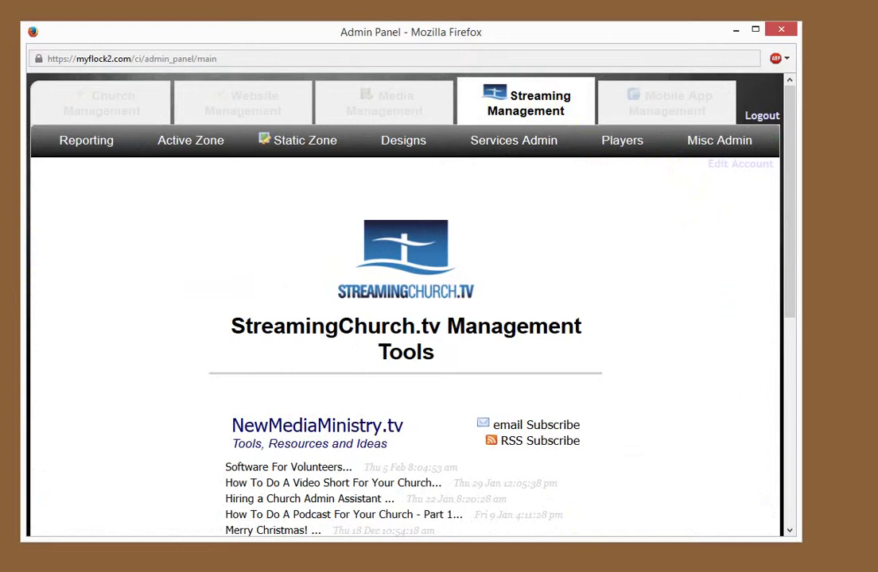
Step: Bring the Testing Church streaming window into view and inspect its Online, Notes, Map, Bible and Chat sections
{"action": "left_click_drag", "start_coordinate": [877, 106], "coordinate": [650, 78]}
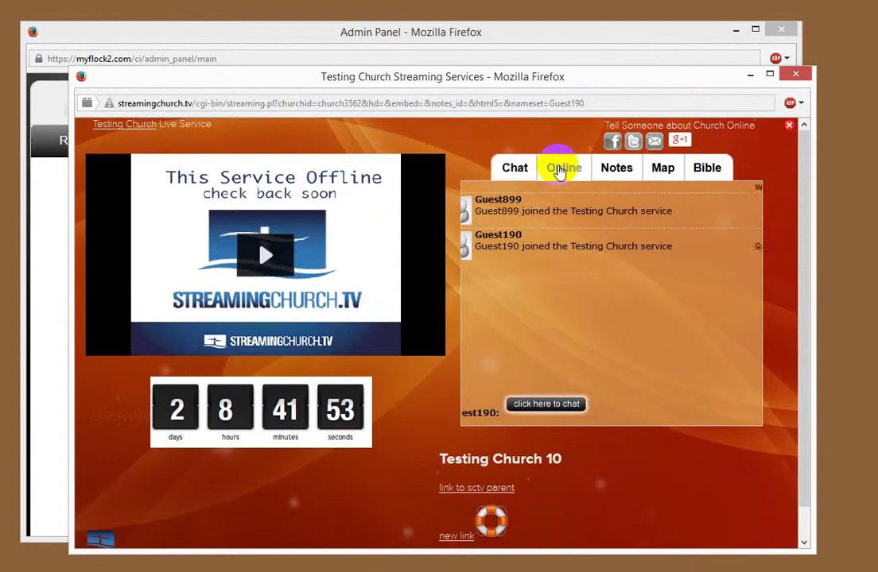
{"action": "left_click", "coordinate": [561, 171]}
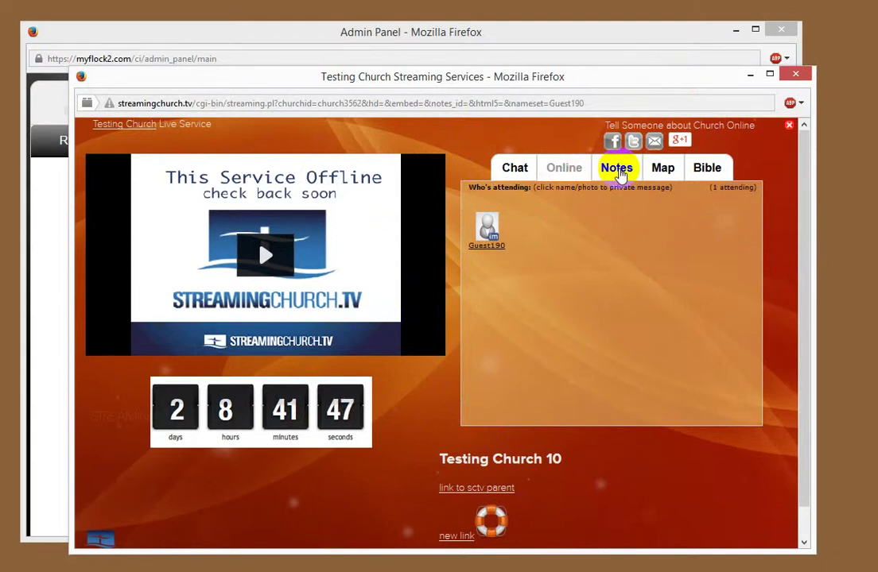
{"action": "left_click", "coordinate": [619, 172]}
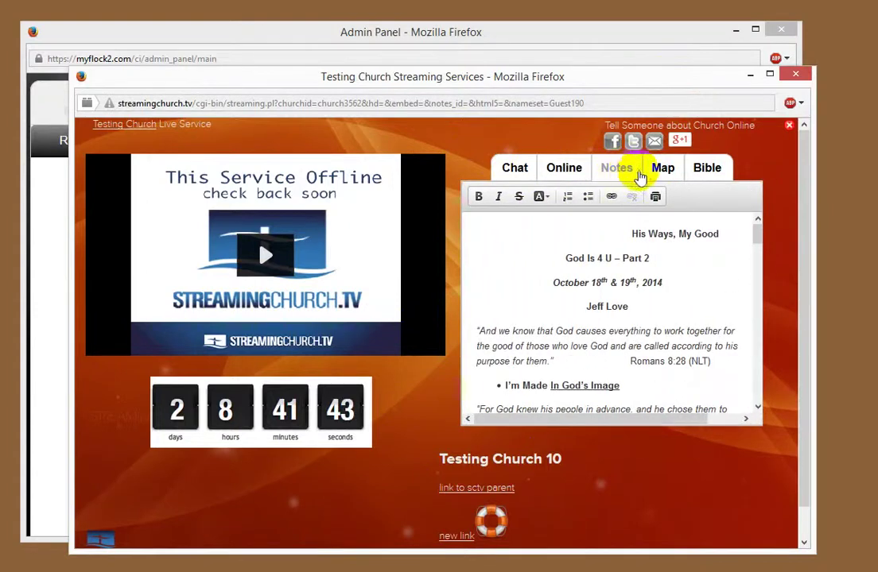
{"action": "left_click", "coordinate": [657, 171]}
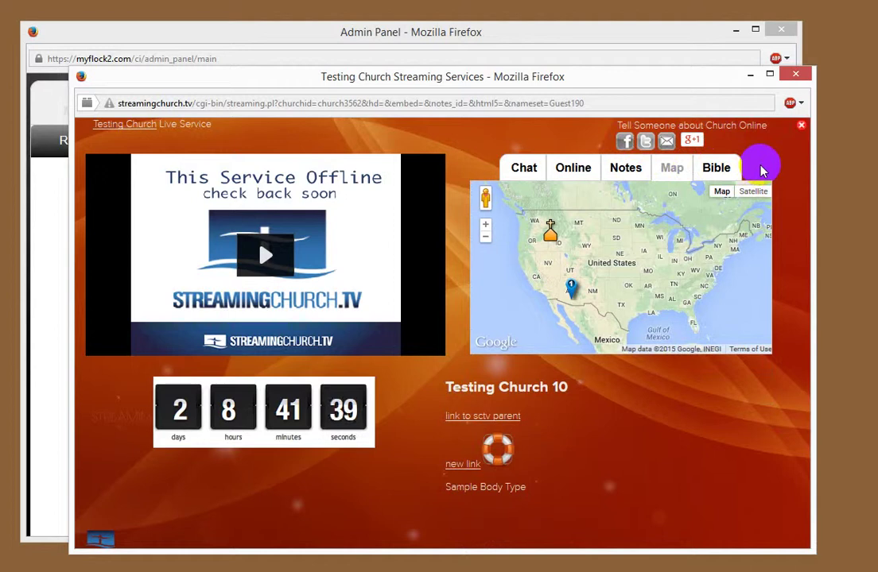
{"action": "left_click", "coordinate": [725, 175]}
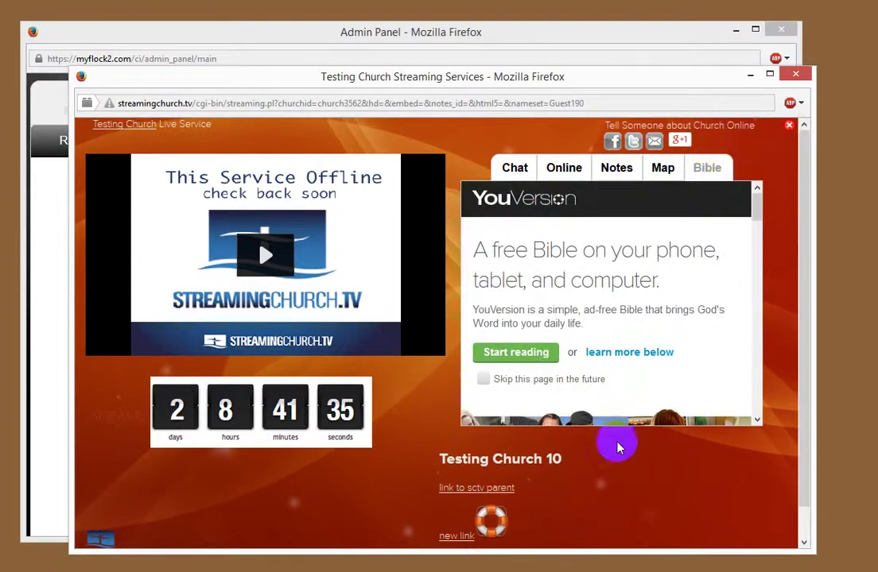
{"action": "left_click", "coordinate": [520, 171]}
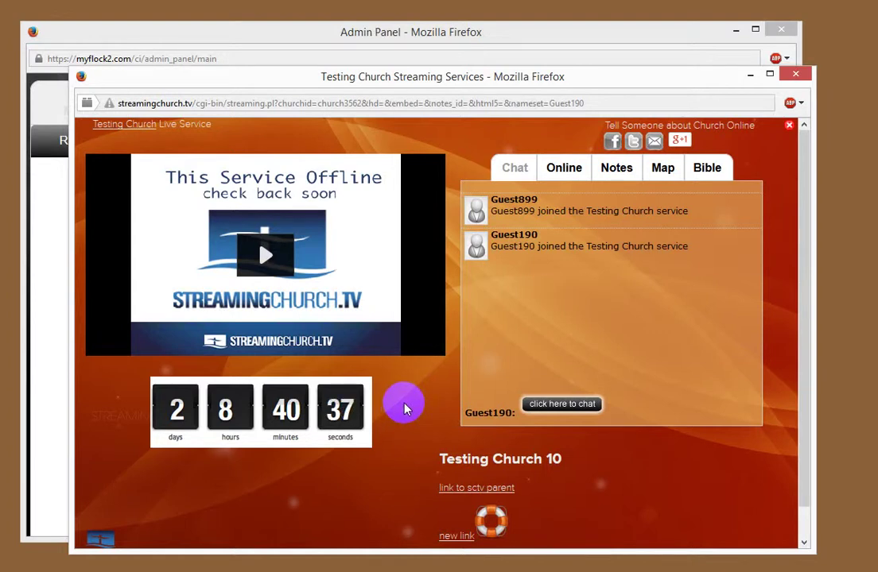
Step: Examine the service countdown timer below the video, and move the streaming window aside to return to the admin panel
{"action": "left_click", "coordinate": [293, 422]}
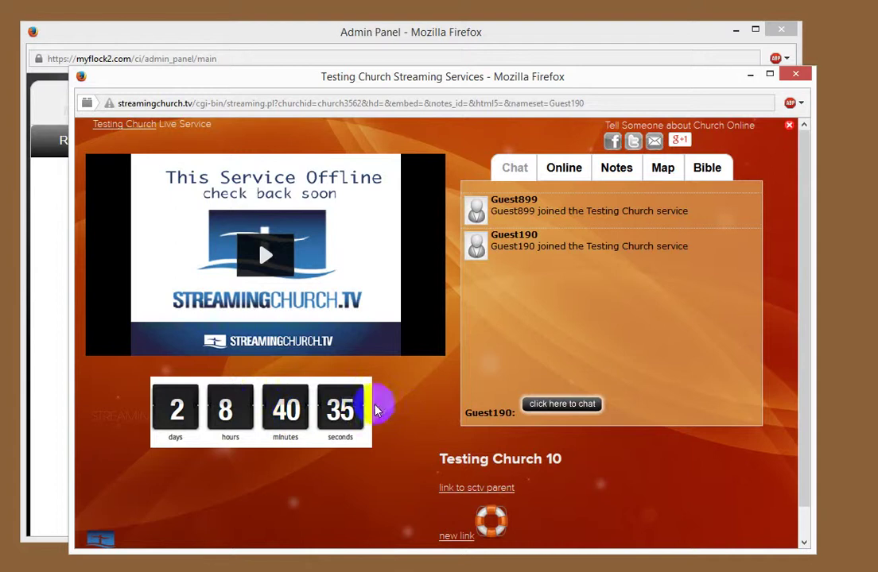
{"action": "left_click", "coordinate": [350, 427]}
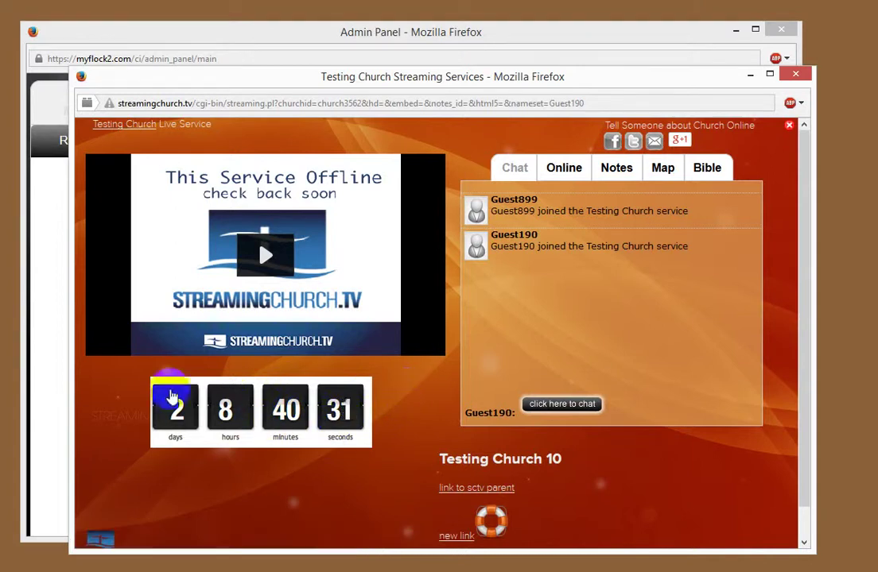
{"action": "left_click", "coordinate": [284, 430]}
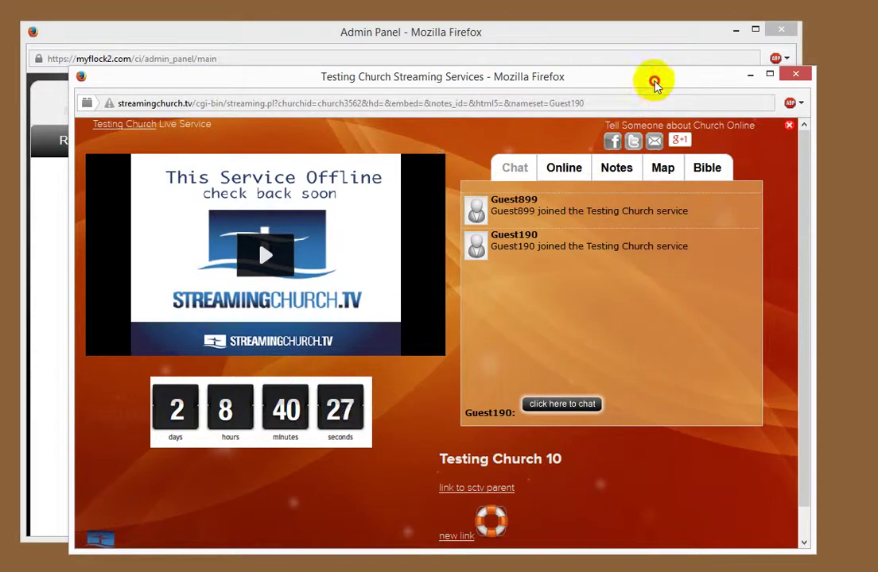
{"action": "left_click_drag", "start_coordinate": [654, 79], "coordinate": [877, 105]}
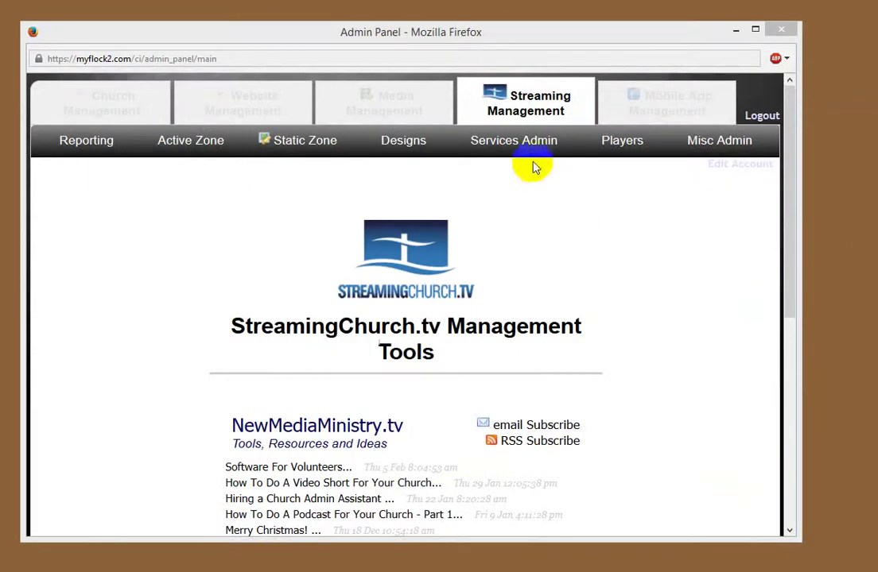
{"action": "left_click", "coordinate": [534, 159]}
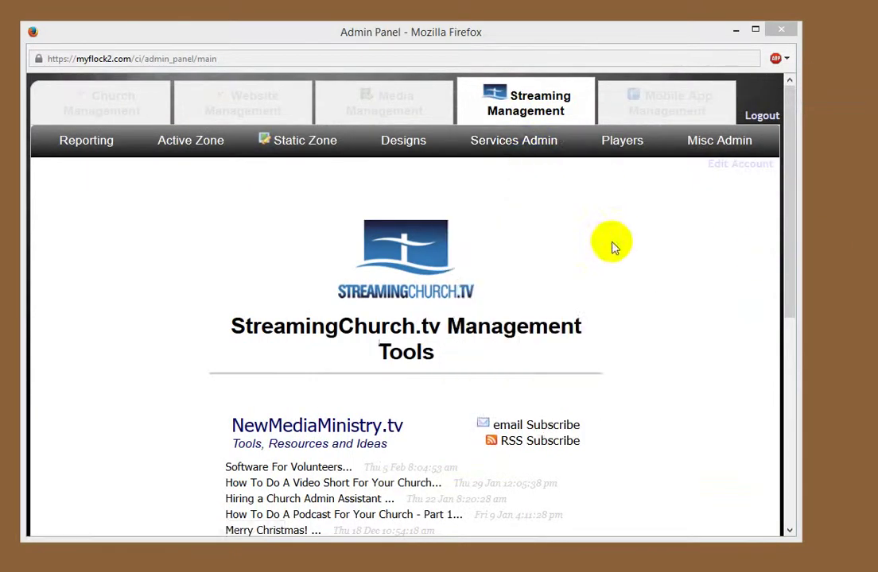
Step: Apply the teal background at the end of the first row of Standard Designs and save it as the streaming design
{"action": "mouse_move", "coordinate": [405, 143]}
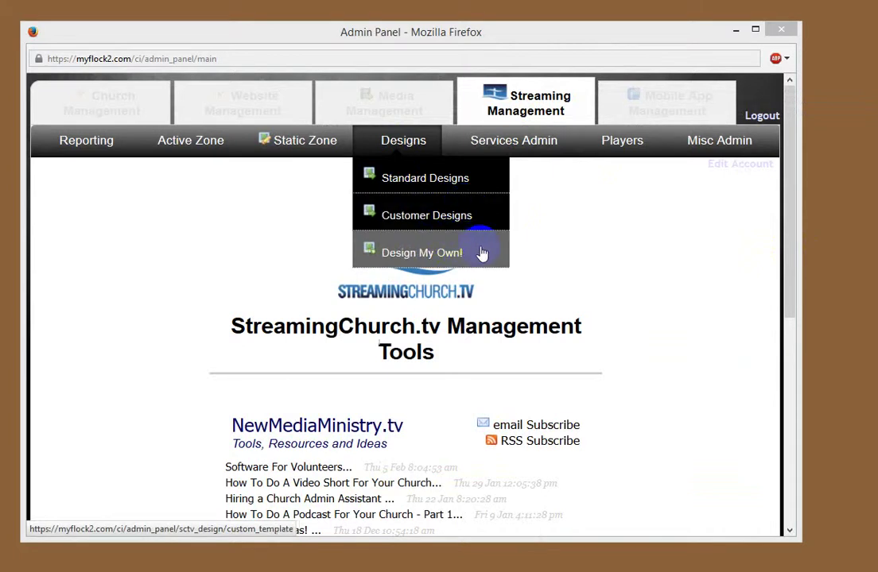
{"action": "left_click", "coordinate": [419, 177]}
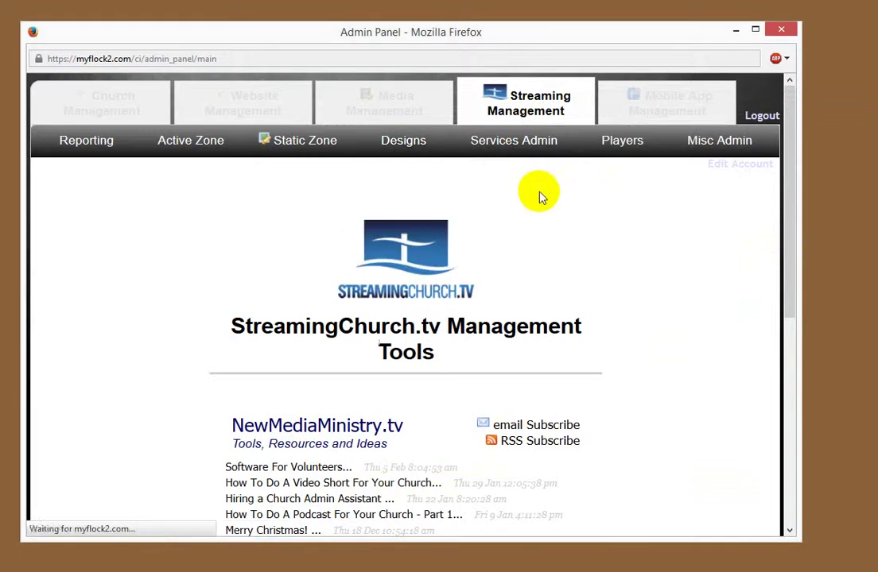
{"action": "scroll", "coordinate": [545, 249], "scroll_direction": "down", "scroll_amount": 5}
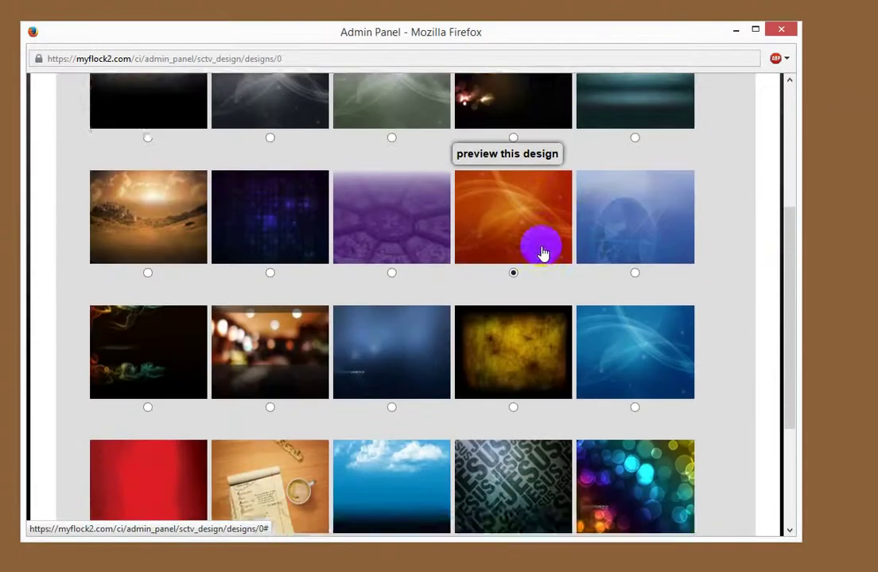
{"action": "scroll", "coordinate": [543, 253], "scroll_direction": "up", "scroll_amount": 5}
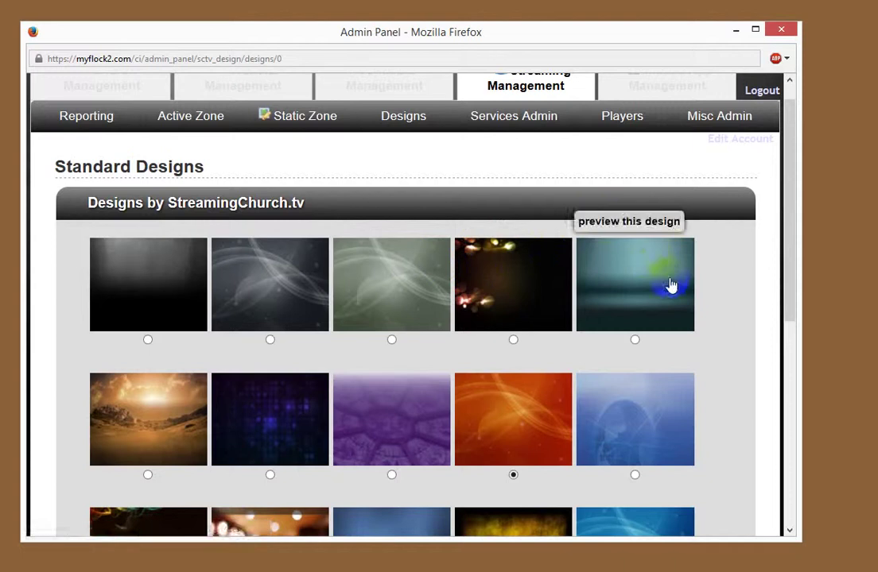
{"action": "left_click", "coordinate": [634, 340]}
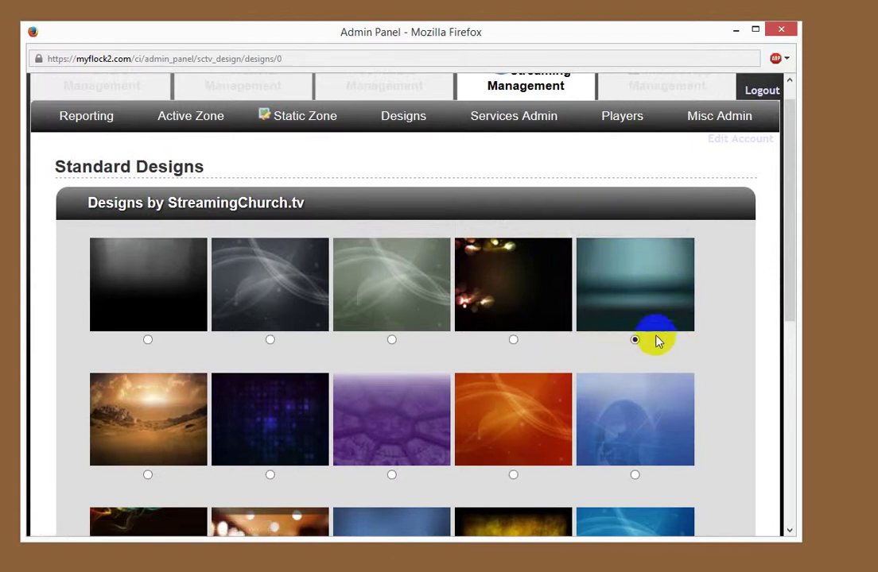
{"action": "scroll", "coordinate": [671, 334], "scroll_direction": "down", "scroll_amount": 5}
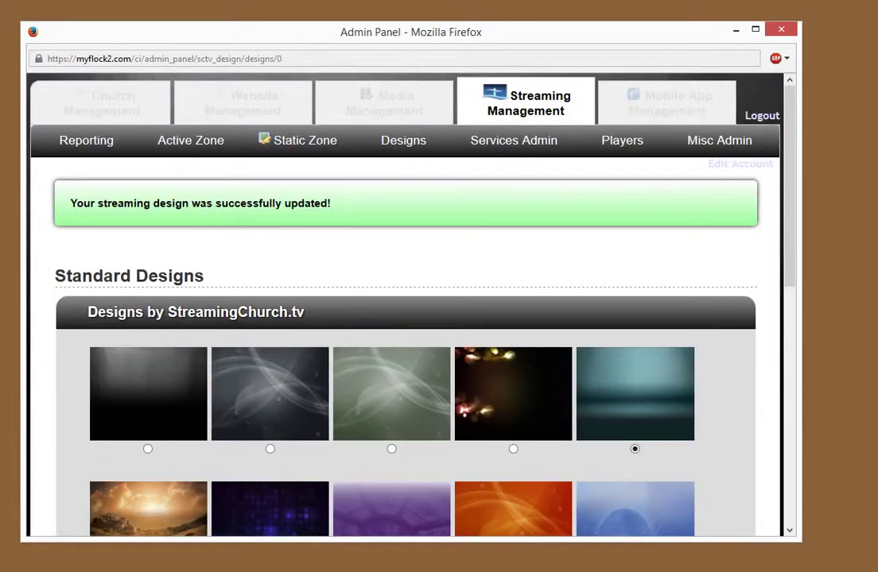
Step: Bring back the Testing Church streaming window, reload it to check the new design, and move it aside again
{"action": "left_click_drag", "start_coordinate": [875, 151], "coordinate": [598, 85]}
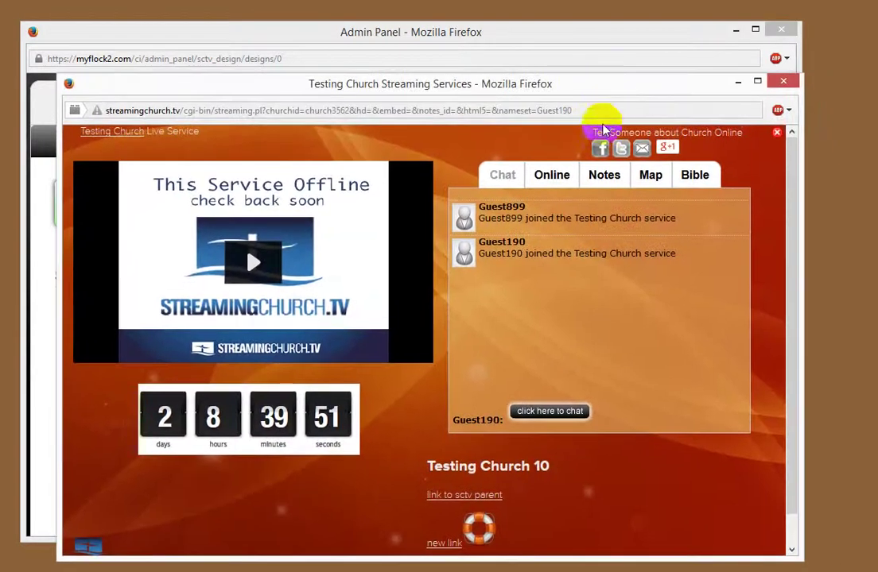
{"action": "right_click", "coordinate": [451, 148]}
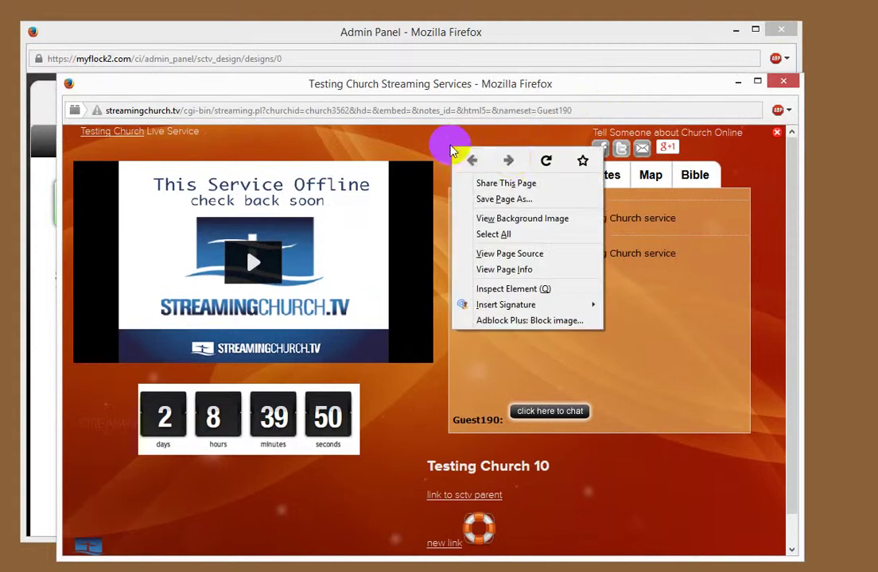
{"action": "left_click", "coordinate": [547, 162]}
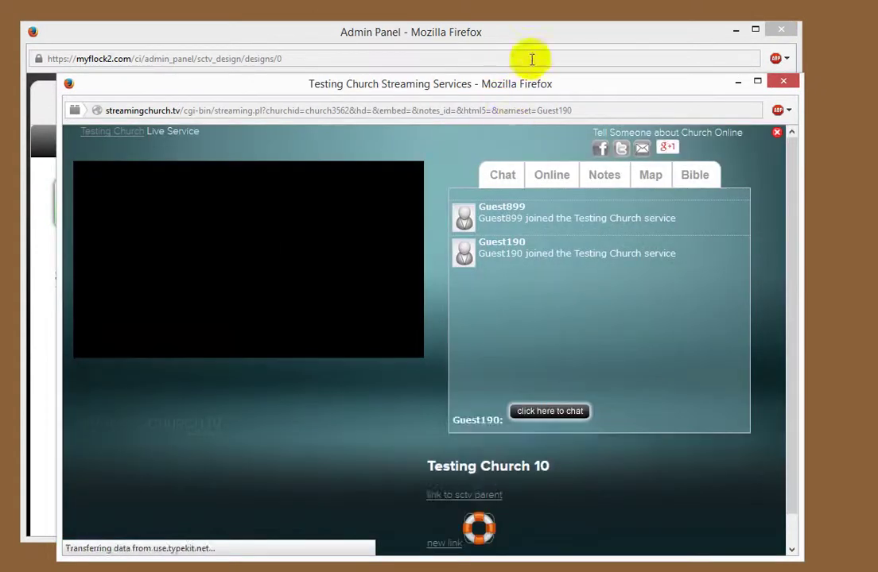
{"action": "left_click_drag", "start_coordinate": [639, 89], "coordinate": [877, 129]}
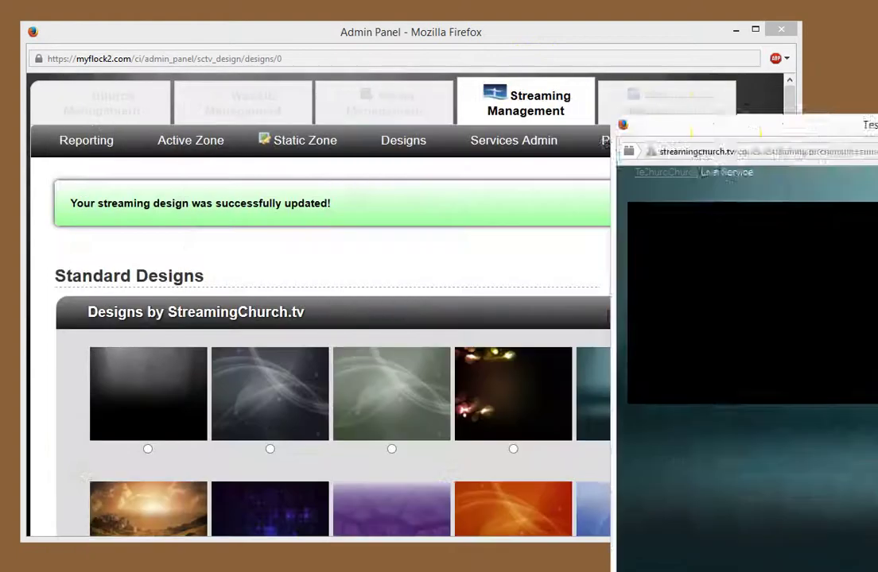
Step: Open the Customer Designs gallery and browse the available backgrounds
{"action": "left_click", "coordinate": [516, 147]}
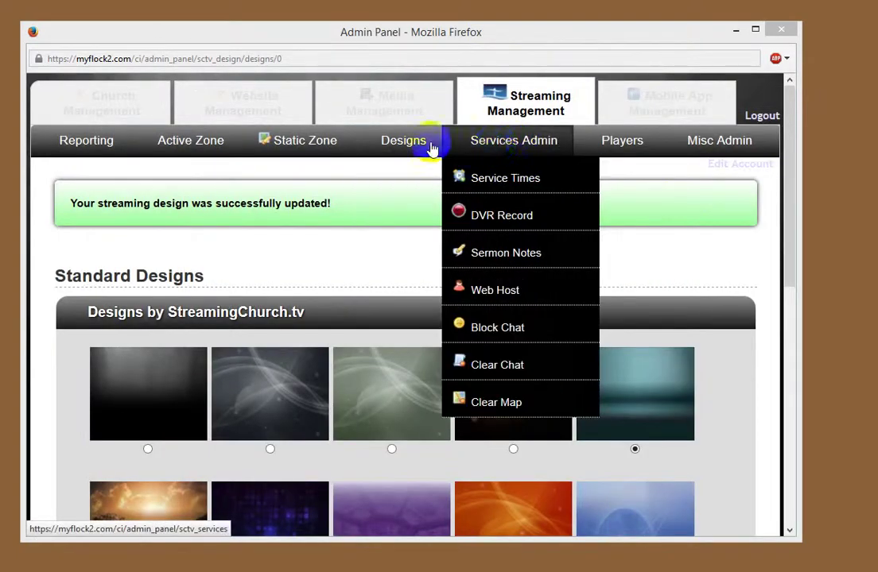
{"action": "left_click", "coordinate": [407, 145]}
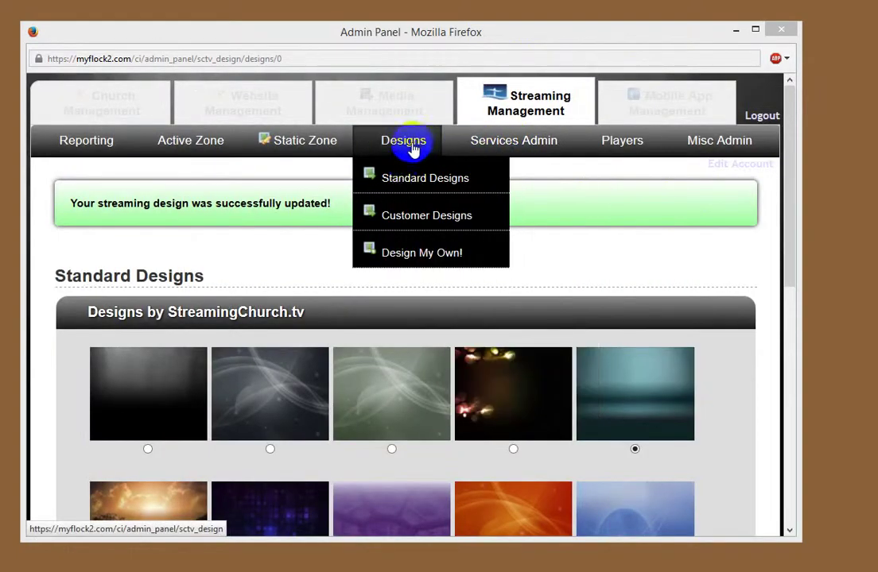
{"action": "left_click", "coordinate": [407, 216]}
{"action": "scroll", "coordinate": [528, 307], "scroll_direction": "down", "scroll_amount": 4}
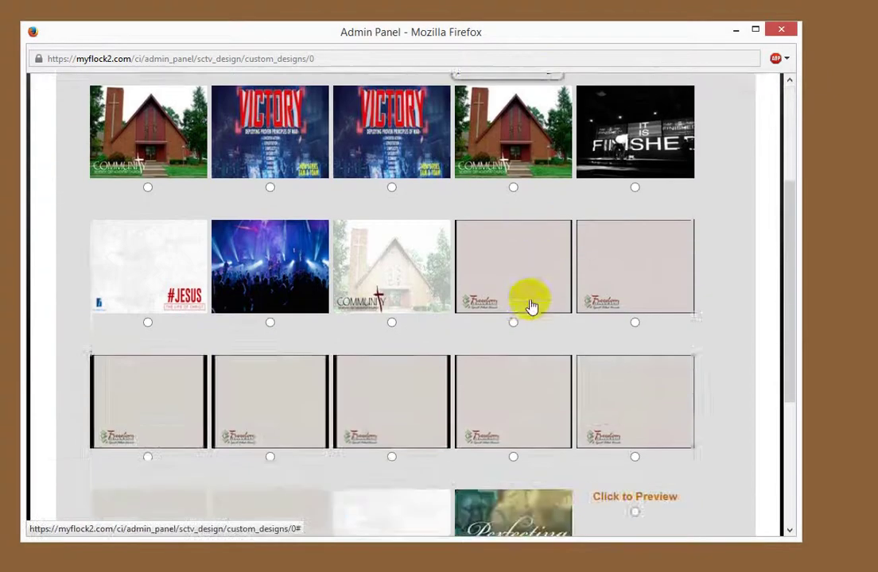
{"action": "scroll", "coordinate": [486, 359], "scroll_direction": "up", "scroll_amount": 2}
{"action": "scroll", "coordinate": [487, 359], "scroll_direction": "up", "scroll_amount": 3}
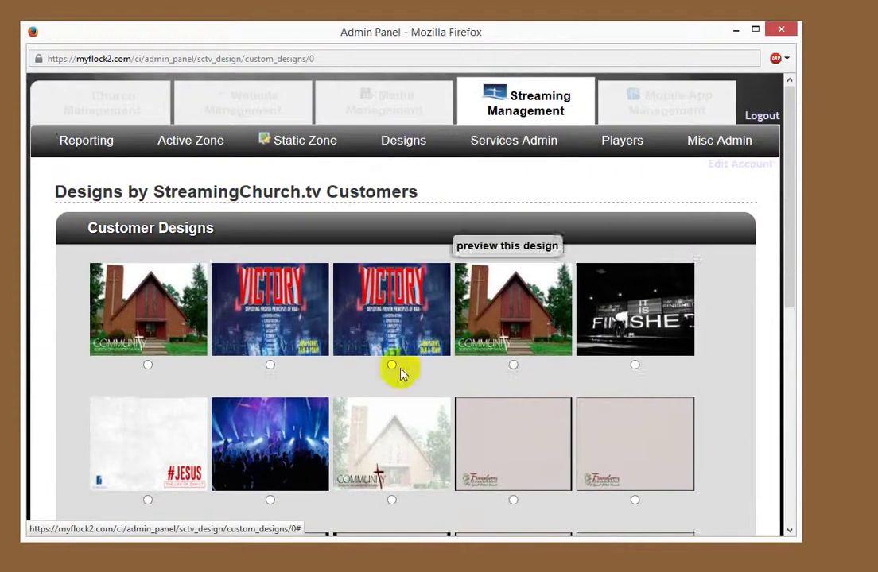
Step: Open the Design My Own page to look at the option for creating a custom streaming design
{"action": "left_click", "coordinate": [407, 144]}
{"action": "left_click", "coordinate": [405, 225]}
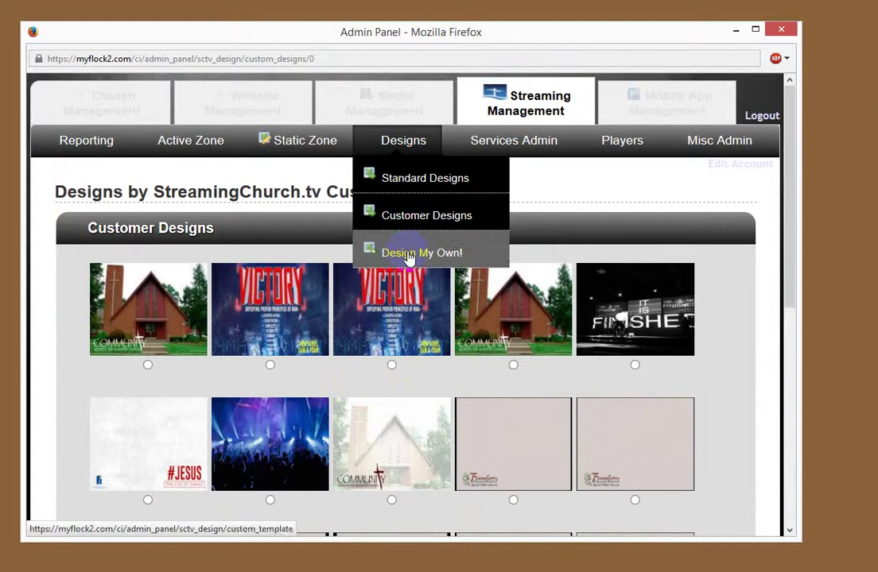
{"action": "left_click", "coordinate": [405, 253]}
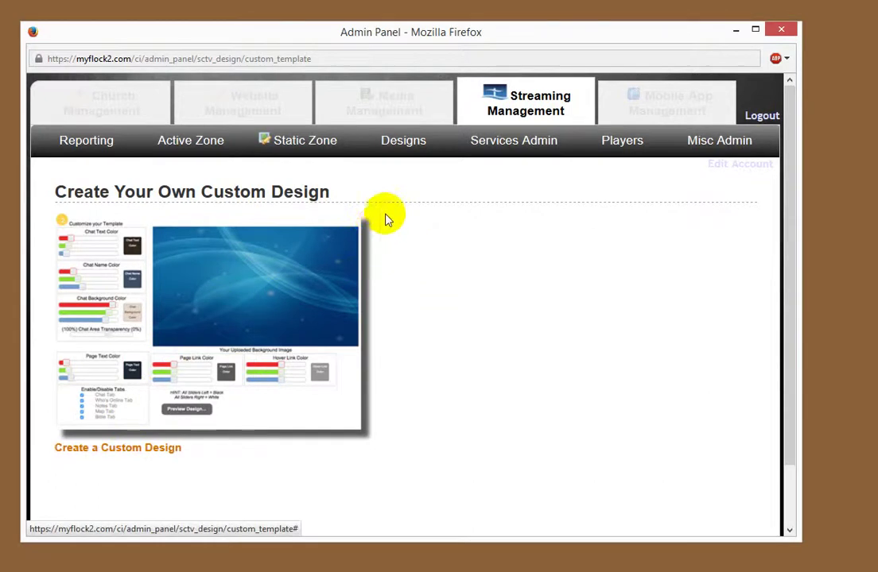
{"action": "left_click", "coordinate": [401, 151]}
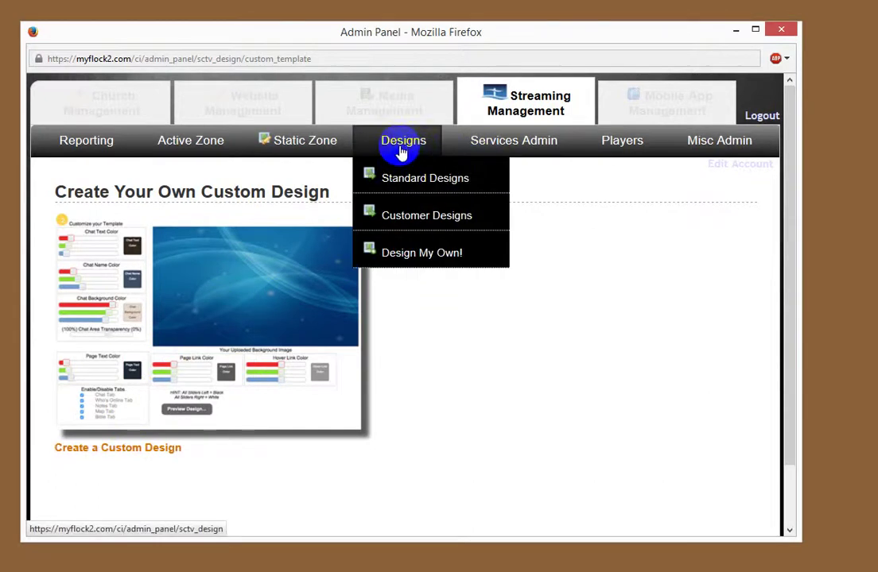
Step: Change the Static Zone heading to "Testing Church 12" and save the static area
{"action": "left_click", "coordinate": [313, 149]}
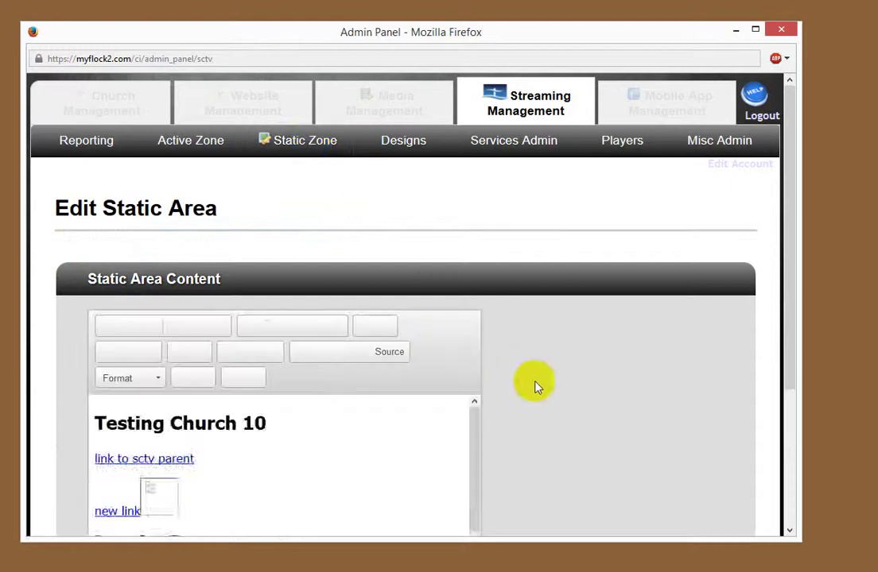
{"action": "scroll", "coordinate": [456, 371], "scroll_direction": "down", "scroll_amount": 2}
{"action": "scroll", "coordinate": [455, 371], "scroll_direction": "down", "scroll_amount": 2}
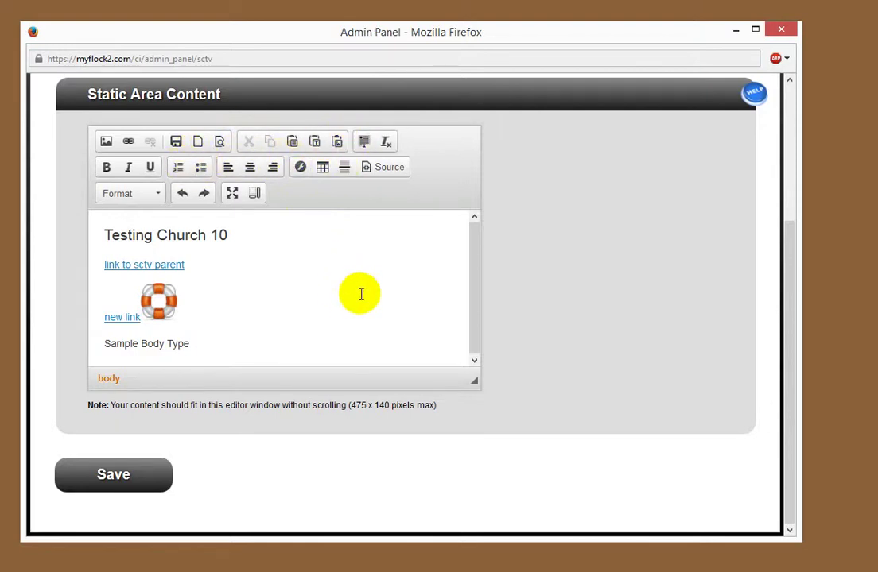
{"action": "scroll", "coordinate": [318, 306], "scroll_direction": "up", "scroll_amount": 2}
{"action": "left_click", "coordinate": [239, 329]}
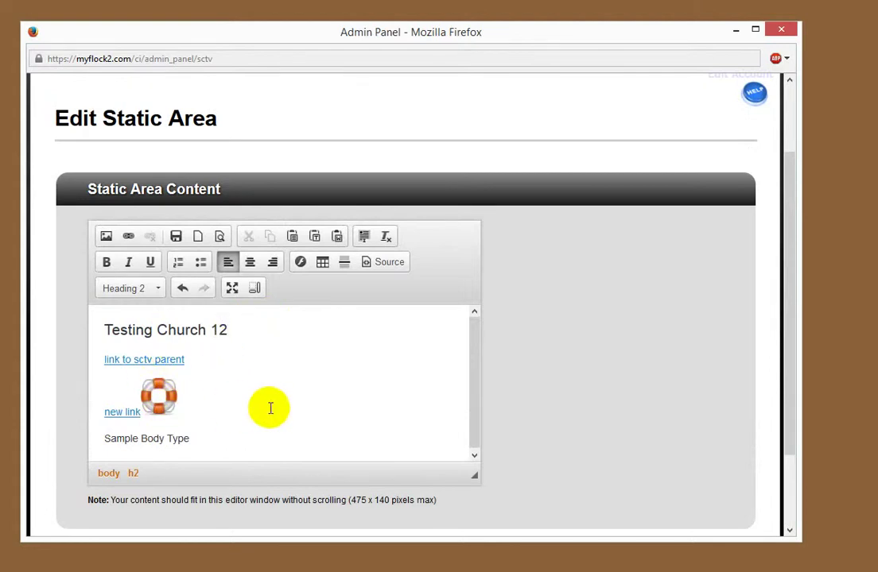
{"action": "scroll", "coordinate": [286, 398], "scroll_direction": "down", "scroll_amount": 2}
{"action": "left_click", "coordinate": [119, 481]}
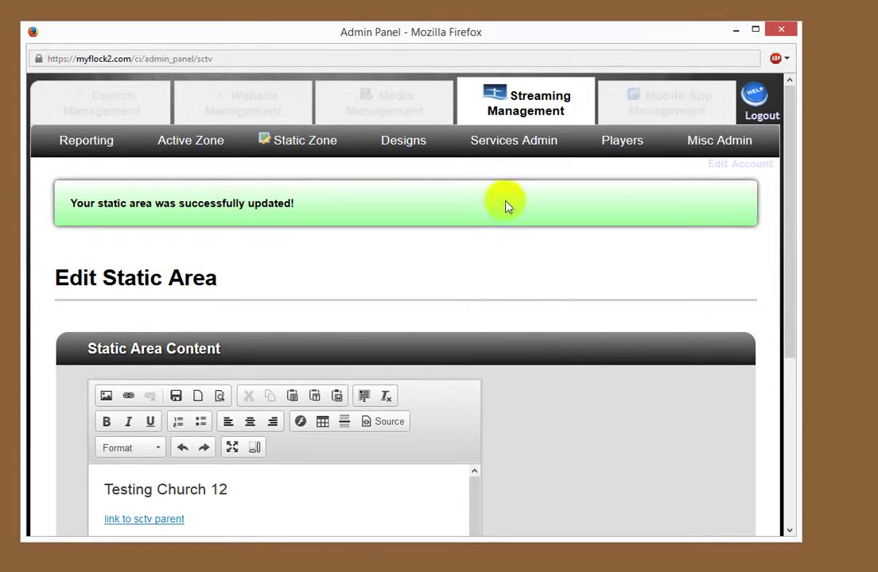
Step: Open the Service Times list and delete the Monday 11:15 AM service
{"action": "mouse_move", "coordinate": [507, 147]}
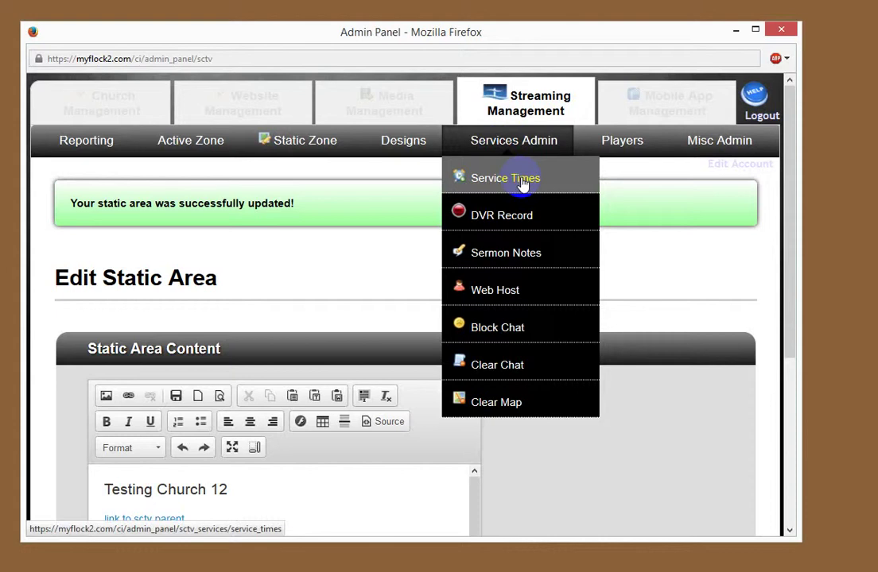
{"action": "left_click", "coordinate": [522, 180]}
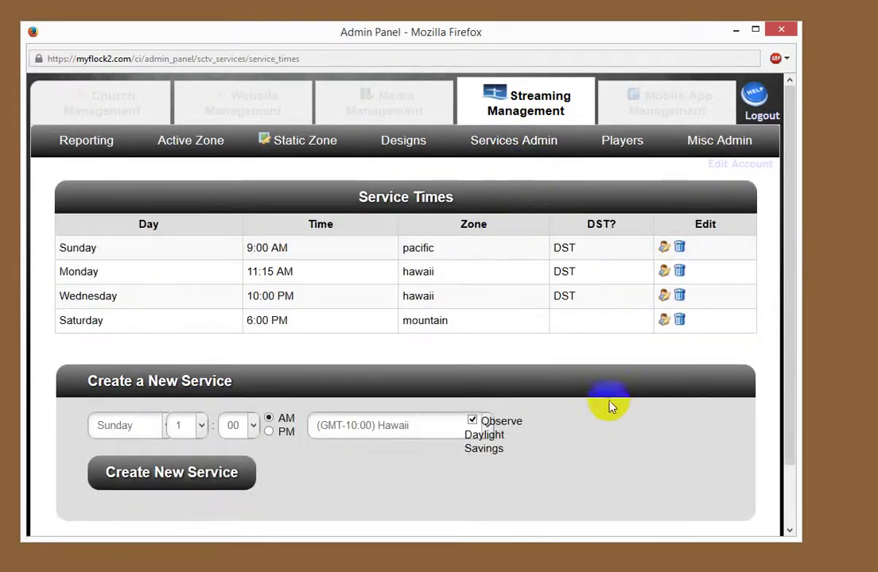
{"action": "scroll", "coordinate": [371, 271], "scroll_direction": "down", "scroll_amount": 2}
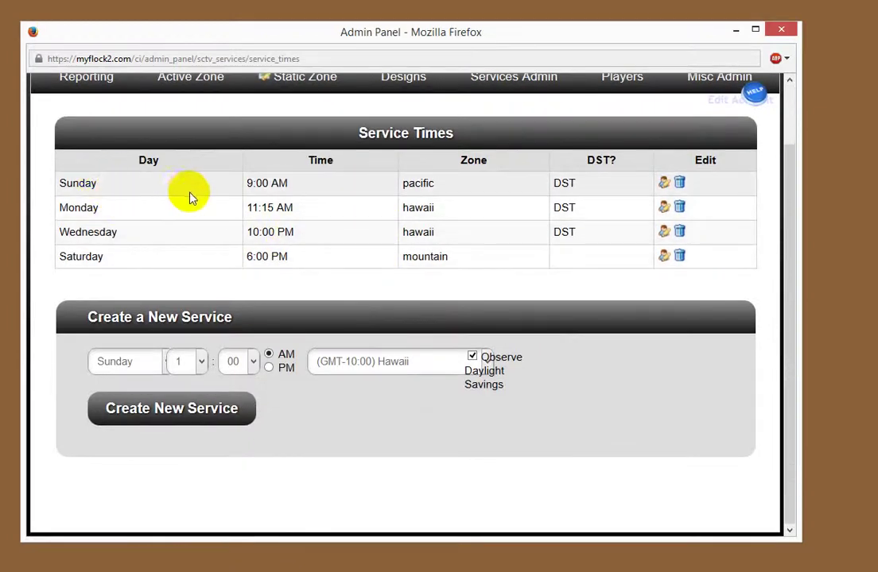
{"action": "scroll", "coordinate": [189, 197], "scroll_direction": "up", "scroll_amount": 2}
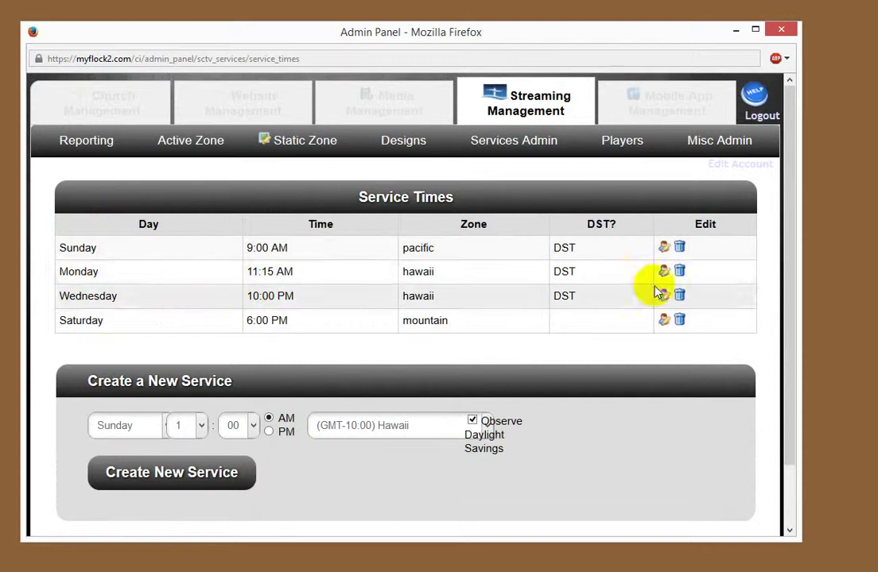
{"action": "left_click", "coordinate": [681, 272]}
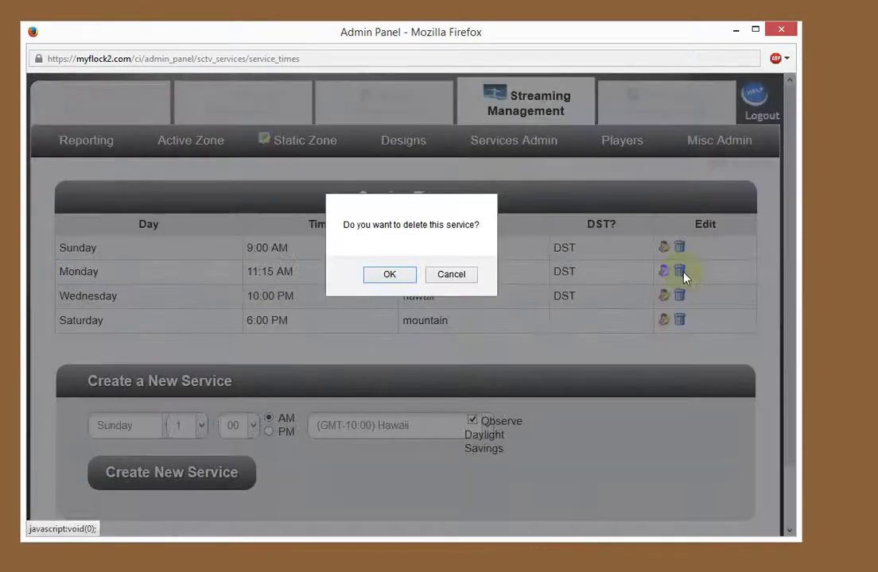
{"action": "left_click", "coordinate": [391, 274]}
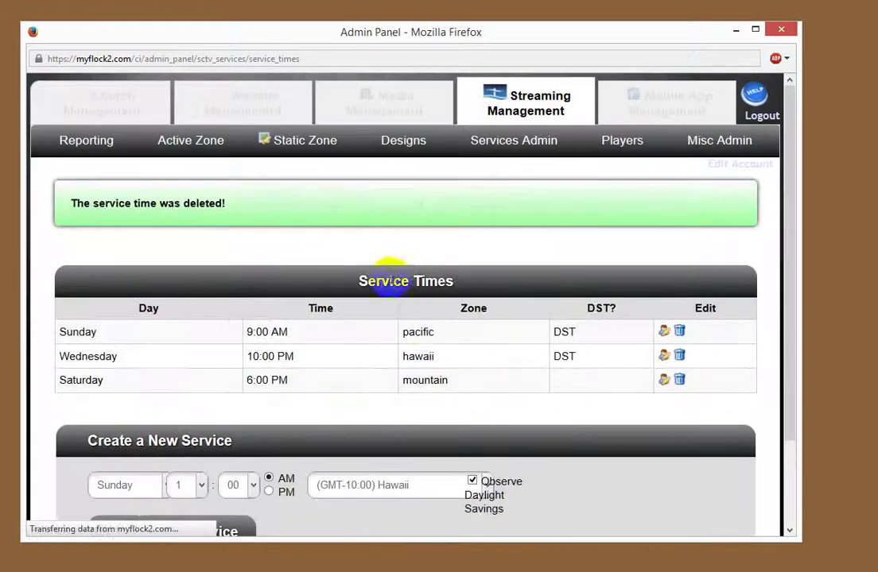
Step: Create a new service for Sunday at 11:00 AM in the (GMT-07:00) Mountain zone without observing daylight savings
{"action": "scroll", "coordinate": [359, 300], "scroll_direction": "down", "scroll_amount": 2}
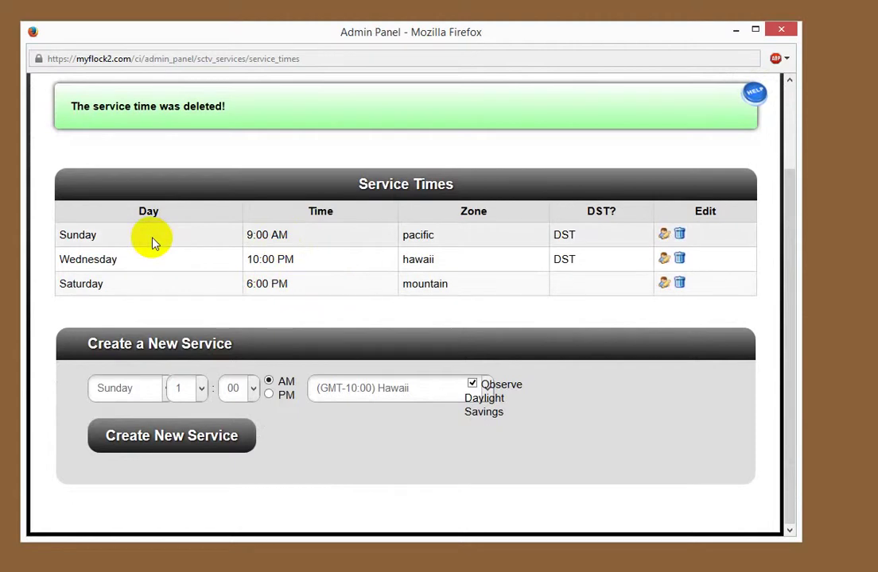
{"action": "left_click", "coordinate": [151, 395]}
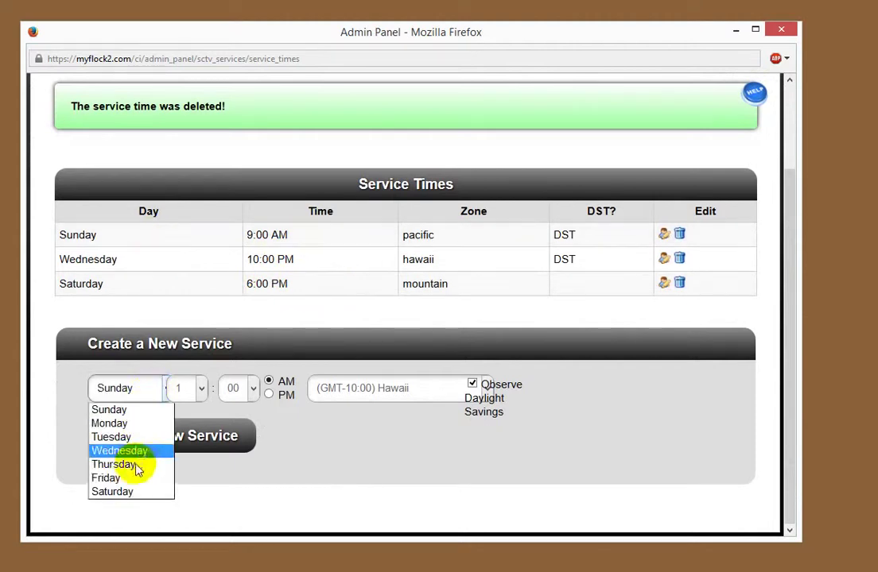
{"action": "left_click", "coordinate": [137, 413]}
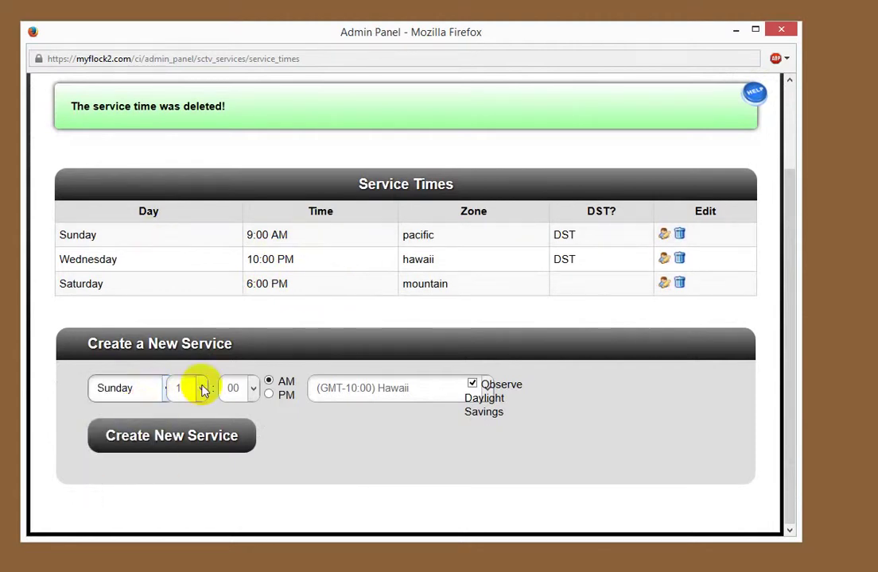
{"action": "left_click", "coordinate": [203, 389]}
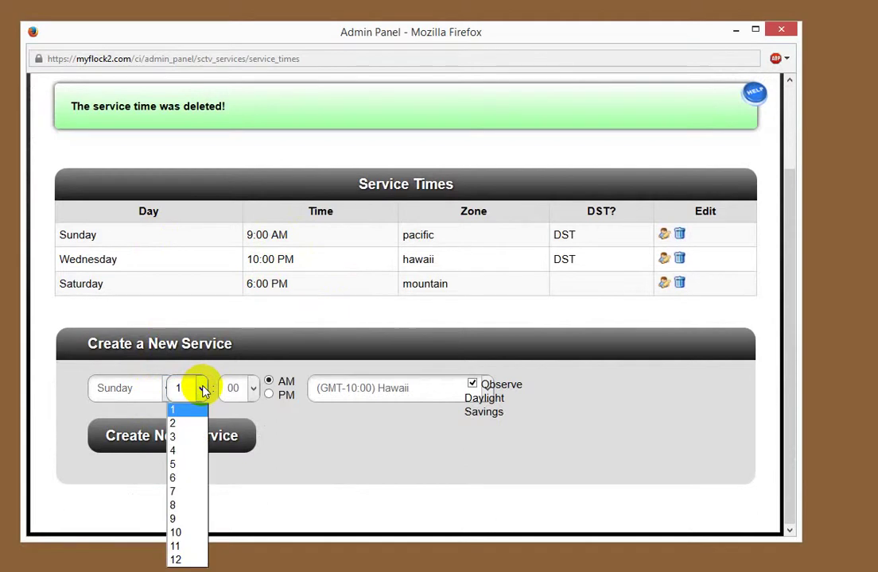
{"action": "left_click", "coordinate": [195, 544]}
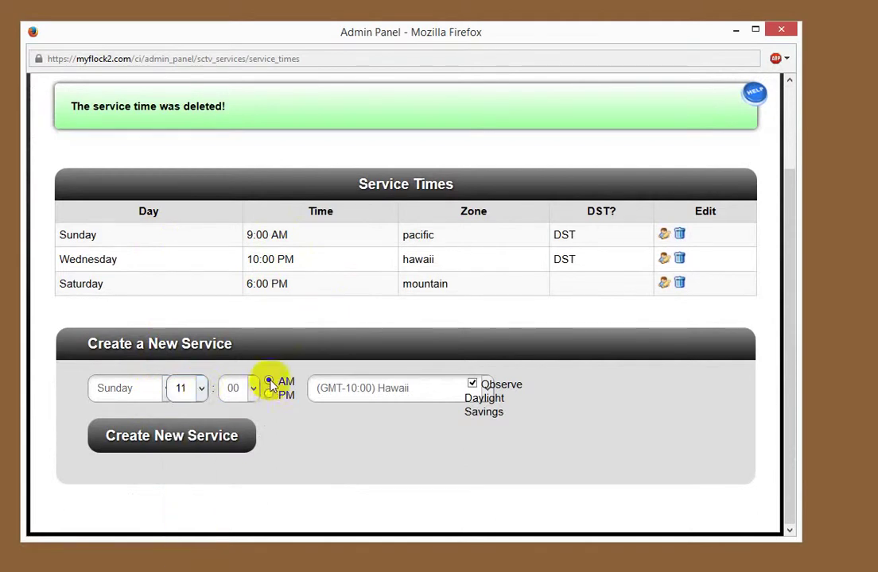
{"action": "left_click", "coordinate": [435, 391]}
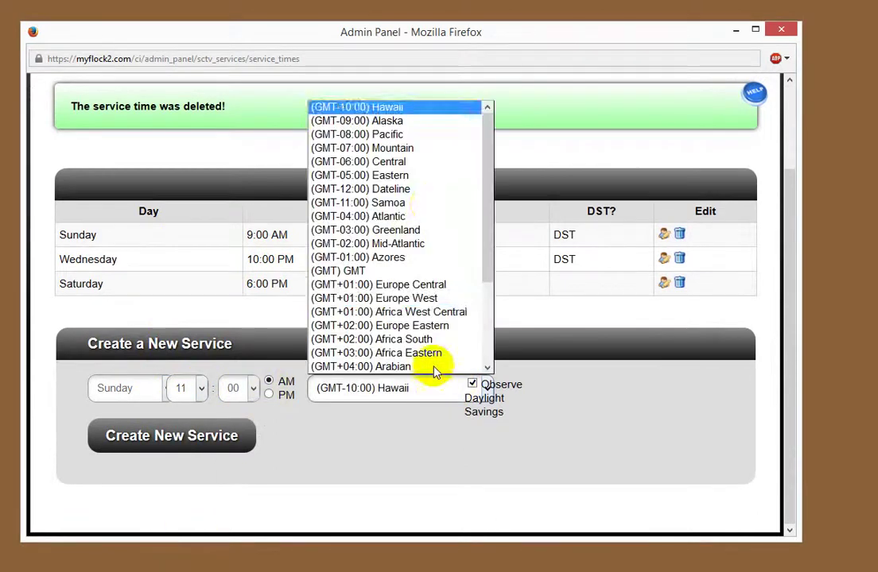
{"action": "left_click", "coordinate": [428, 154]}
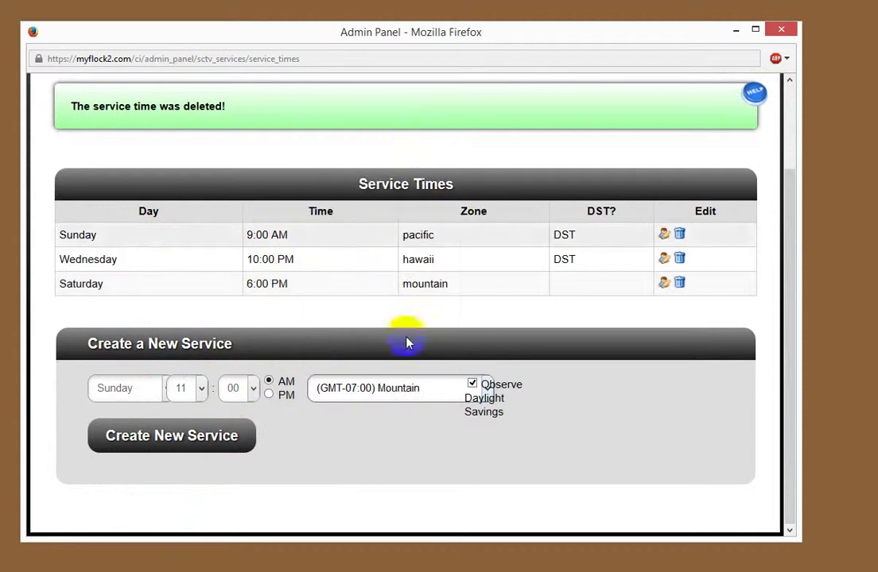
{"action": "left_click", "coordinate": [472, 385]}
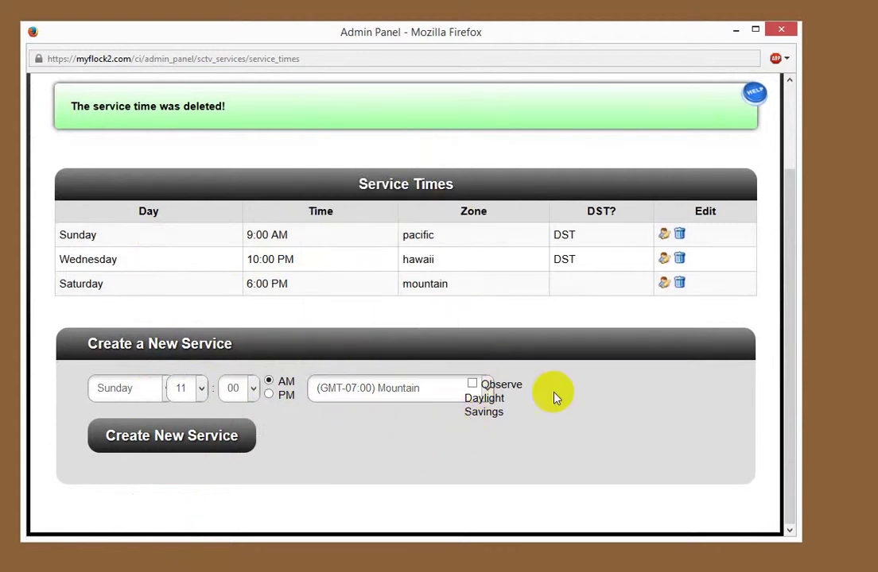
{"action": "left_click", "coordinate": [211, 439]}
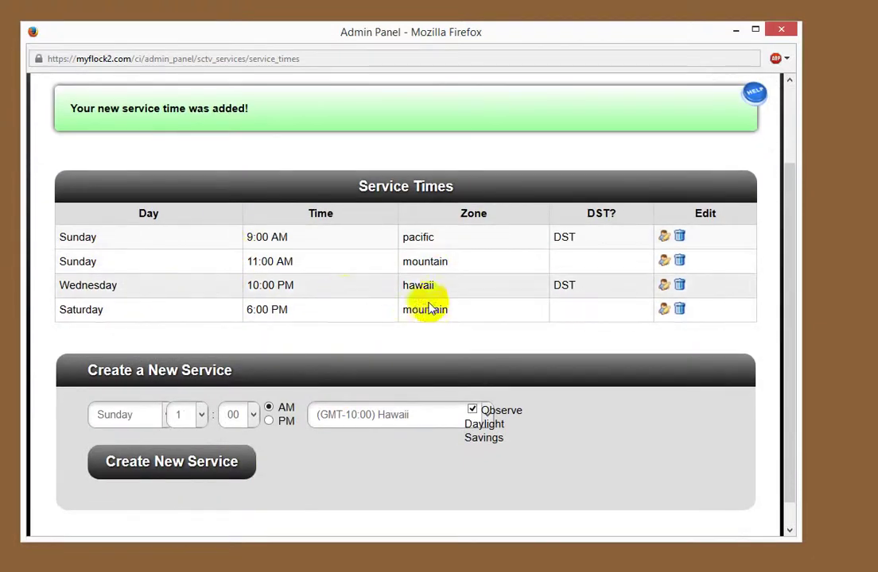
Step: Open the video player skin selection and choose the dark skin with a red progress bar and no HD or CC controls
{"action": "scroll", "coordinate": [357, 414], "scroll_direction": "down", "scroll_amount": 1}
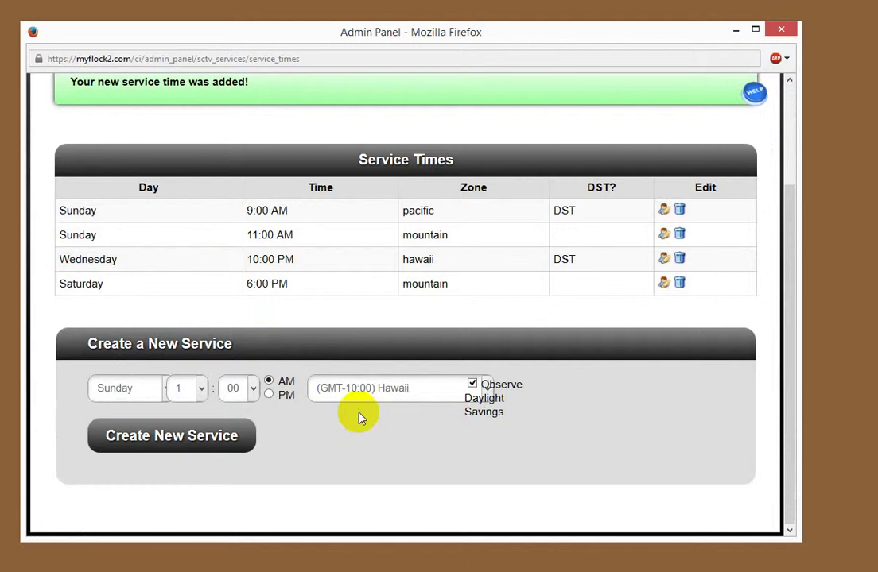
{"action": "scroll", "coordinate": [557, 219], "scroll_direction": "up", "scroll_amount": 3}
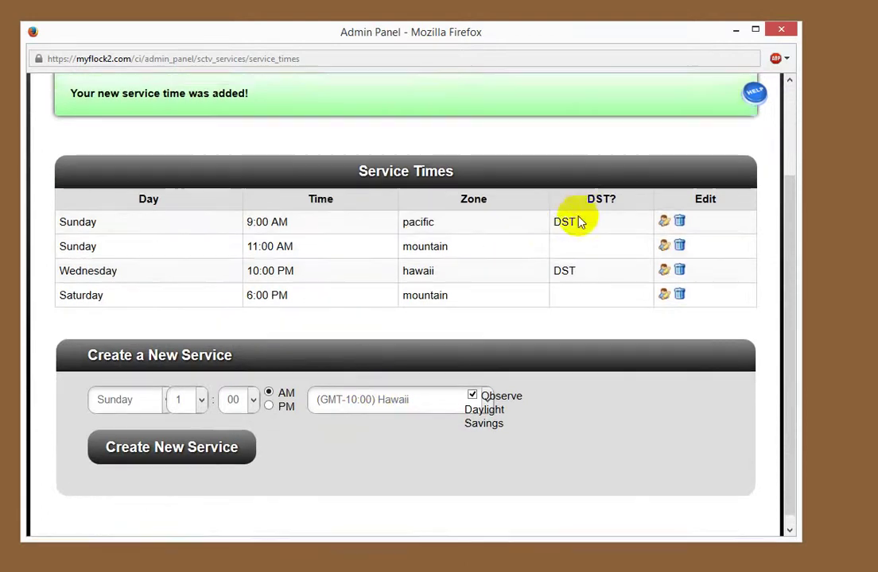
{"action": "mouse_move", "coordinate": [617, 151]}
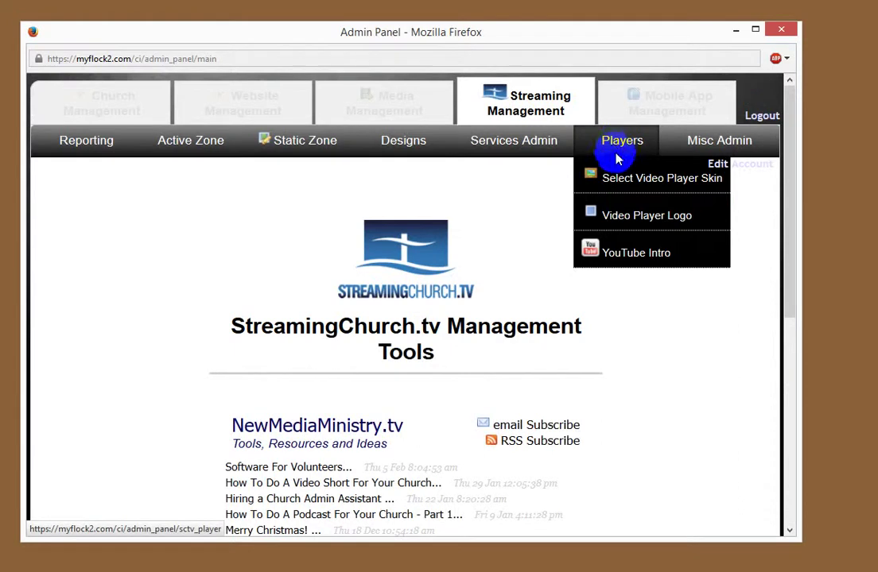
{"action": "left_click", "coordinate": [621, 181]}
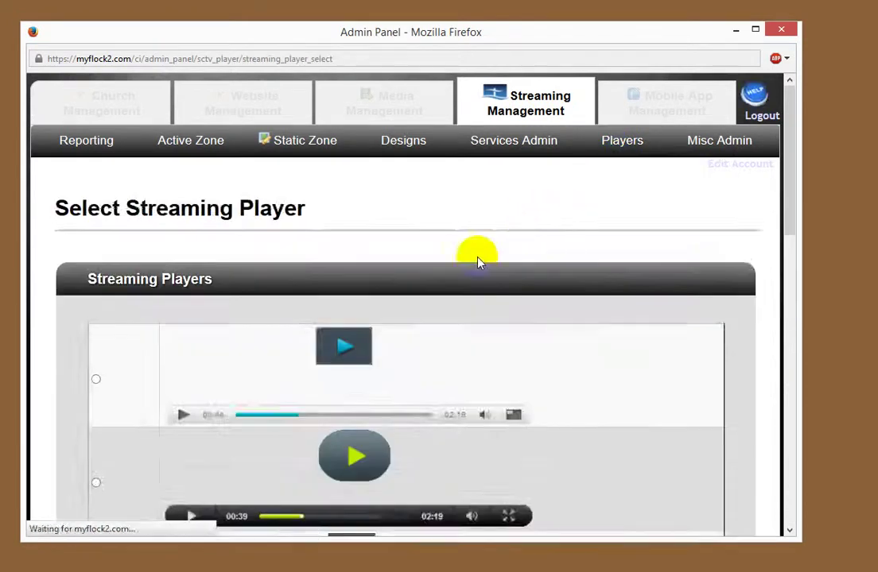
{"action": "scroll", "coordinate": [476, 254], "scroll_direction": "down", "scroll_amount": 5}
{"action": "scroll", "coordinate": [364, 310], "scroll_direction": "down", "scroll_amount": 6}
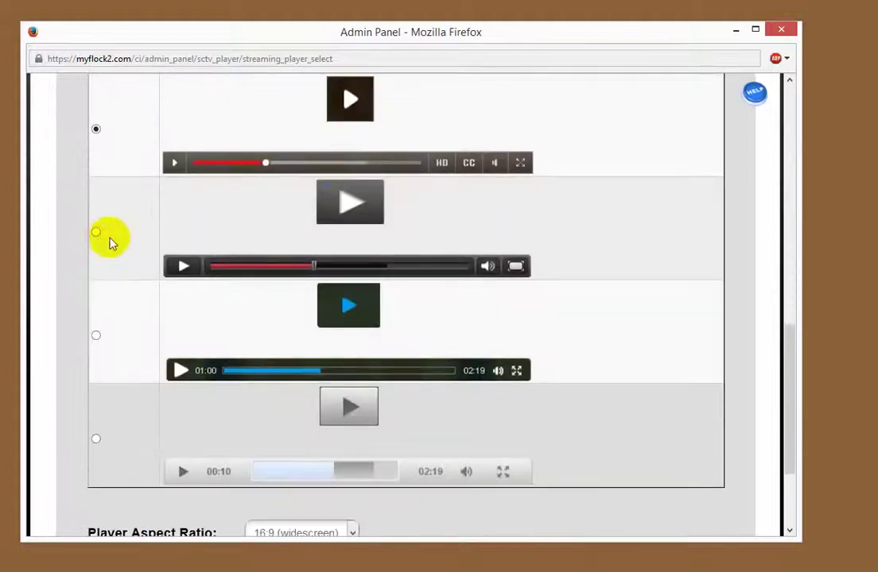
{"action": "left_click", "coordinate": [95, 231]}
{"action": "scroll", "coordinate": [262, 342], "scroll_direction": "down", "scroll_amount": 3}
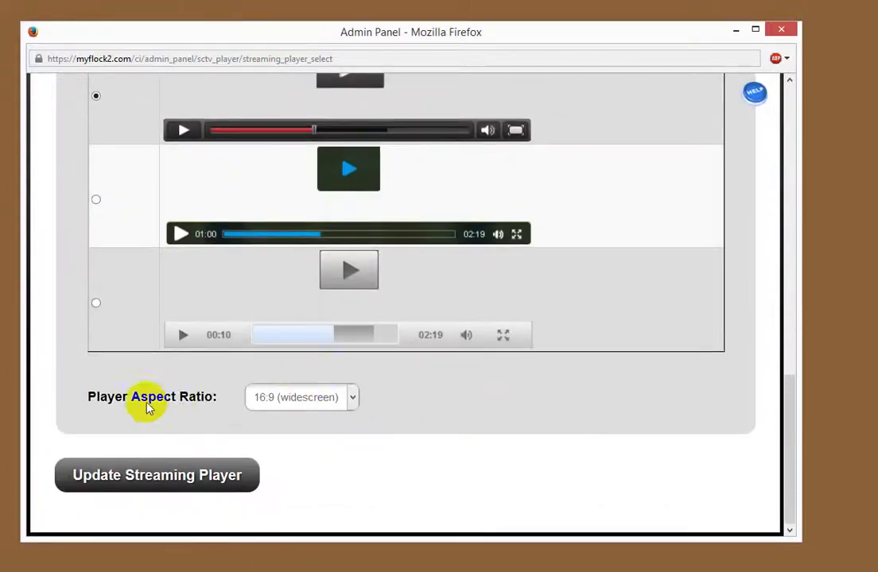
Step: Check the aspect ratio choices, keep 16:9 (widescreen), and update the streaming player
{"action": "left_click", "coordinate": [350, 400]}
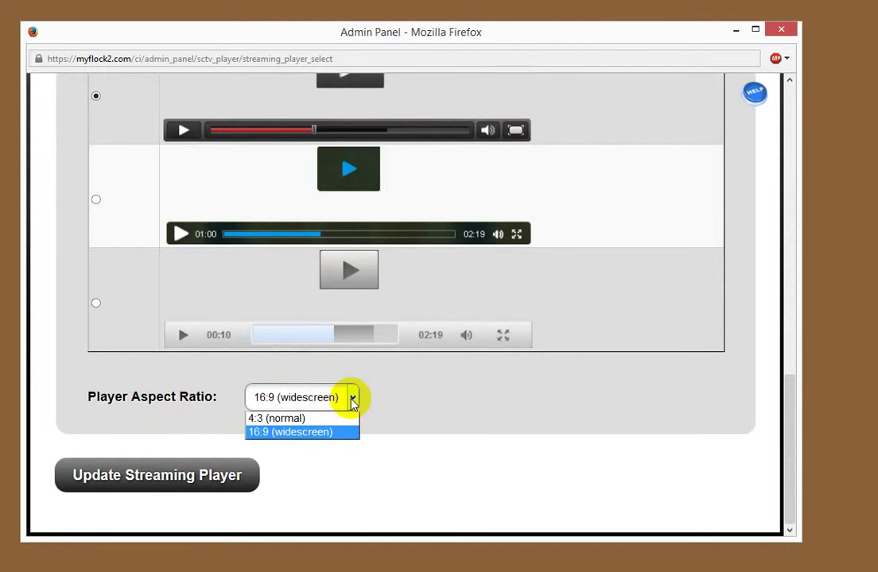
{"action": "left_click", "coordinate": [352, 403]}
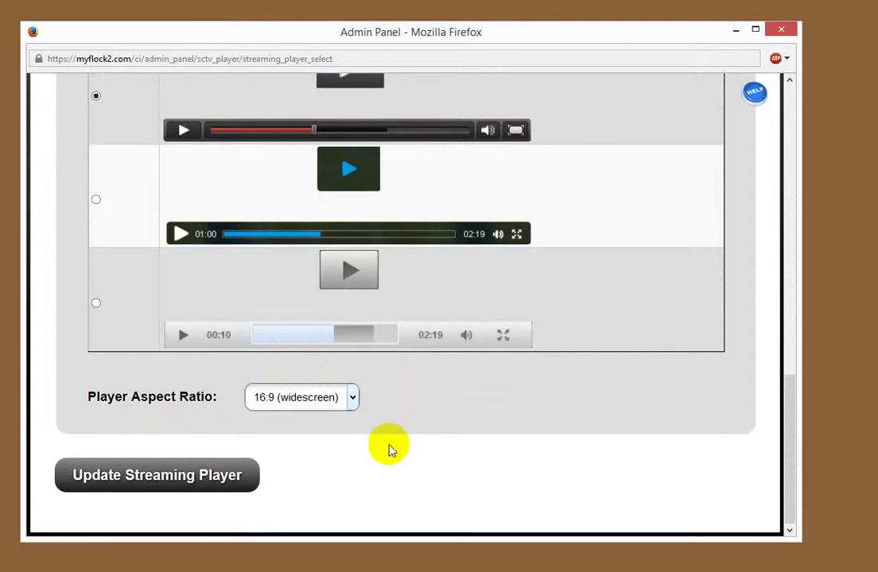
{"action": "left_click", "coordinate": [220, 474]}
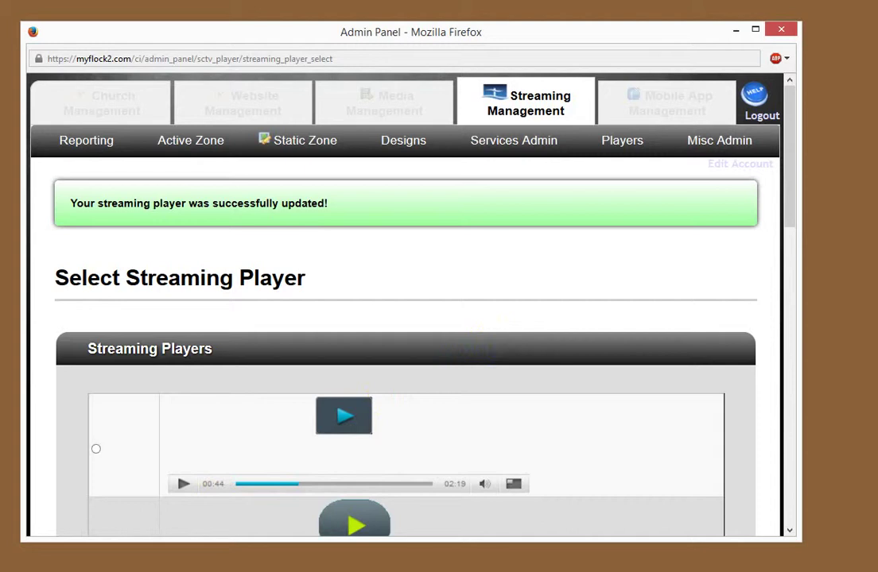
Step: Bring the Testing Church streaming window into view and move it aside again to return to the admin panel
{"action": "left_click_drag", "start_coordinate": [877, 207], "coordinate": [632, 64]}
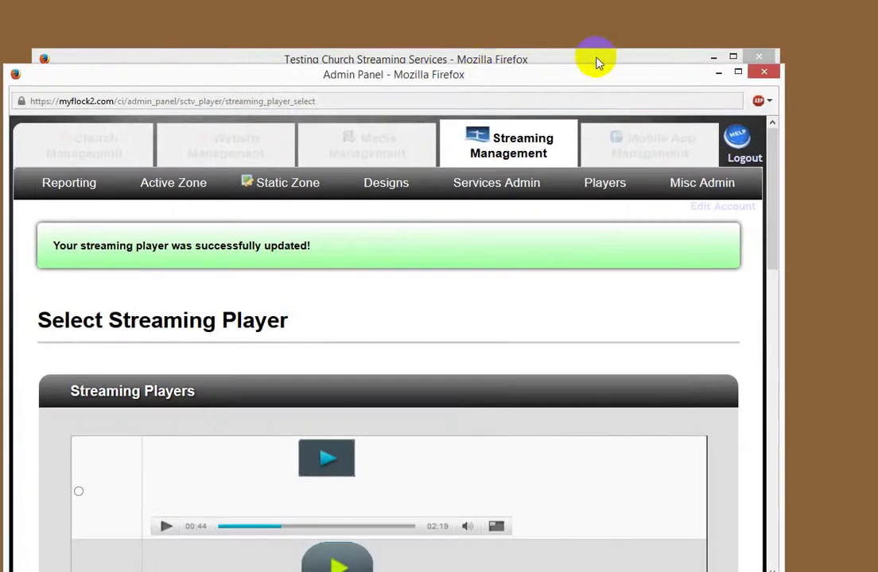
{"action": "left_click_drag", "start_coordinate": [594, 61], "coordinate": [868, 52]}
{"action": "left_click", "coordinate": [866, 50]}
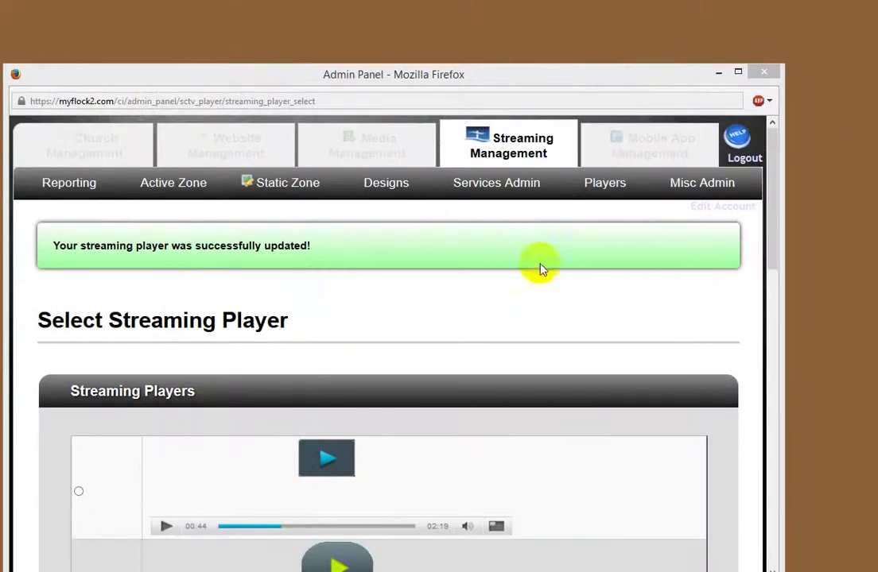
Step: Open the dynamic area selection for the streaming page and look through the existing areas, including the active one
{"action": "mouse_move", "coordinate": [189, 191]}
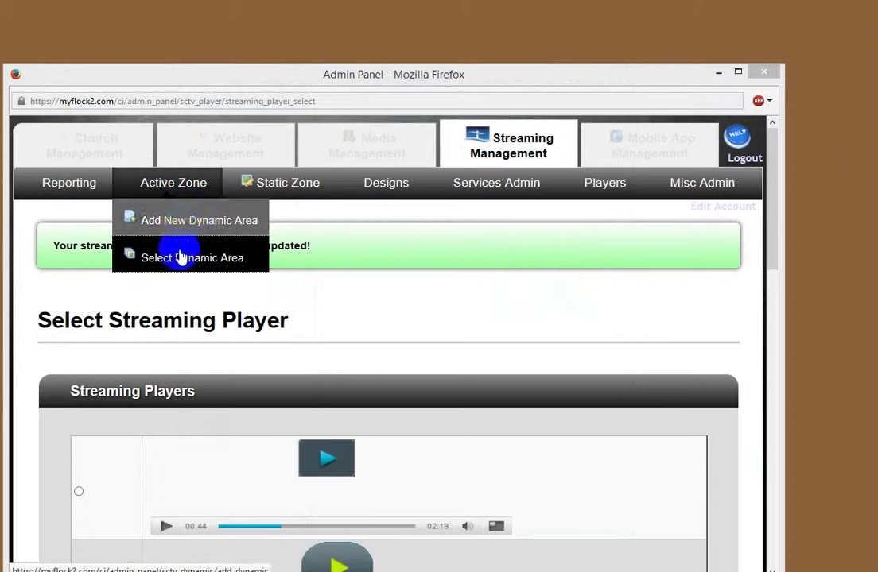
{"action": "left_click", "coordinate": [178, 265]}
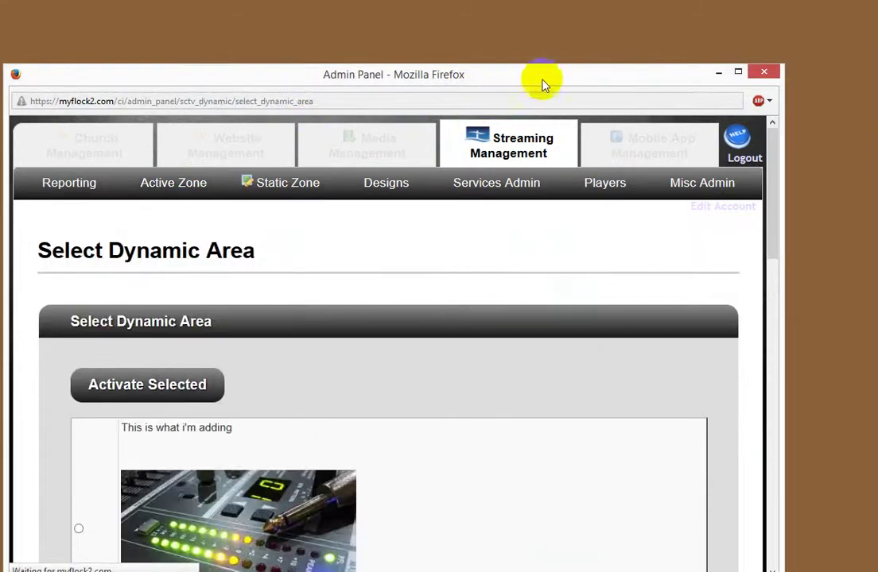
{"action": "left_click_drag", "start_coordinate": [543, 85], "coordinate": [618, 47]}
{"action": "scroll", "coordinate": [433, 318], "scroll_direction": "down", "scroll_amount": 4}
{"action": "scroll", "coordinate": [434, 317], "scroll_direction": "down", "scroll_amount": 15}
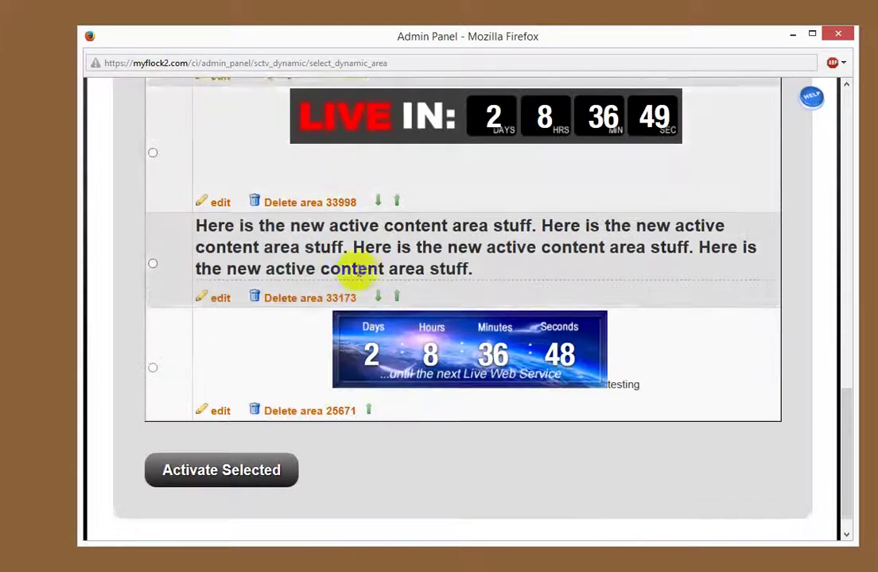
{"action": "scroll", "coordinate": [487, 318], "scroll_direction": "up", "scroll_amount": 8}
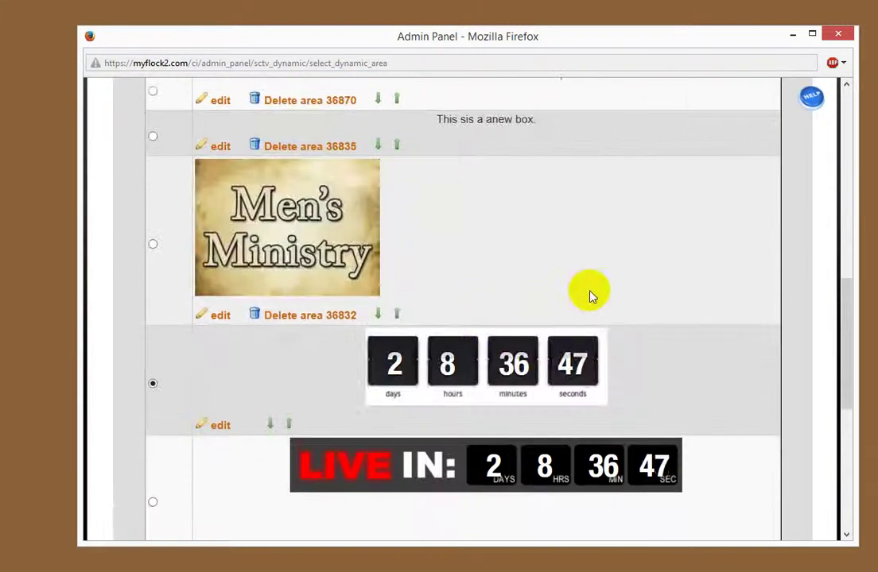
{"action": "scroll", "coordinate": [587, 293], "scroll_direction": "up", "scroll_amount": 8}
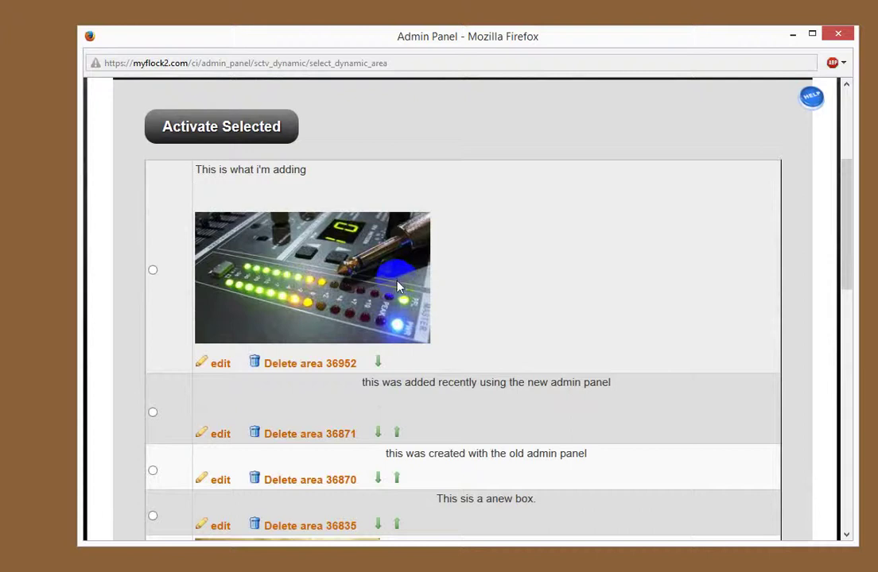
{"action": "scroll", "coordinate": [338, 296], "scroll_direction": "down", "scroll_amount": 2}
{"action": "scroll", "coordinate": [558, 248], "scroll_direction": "up", "scroll_amount": 5}
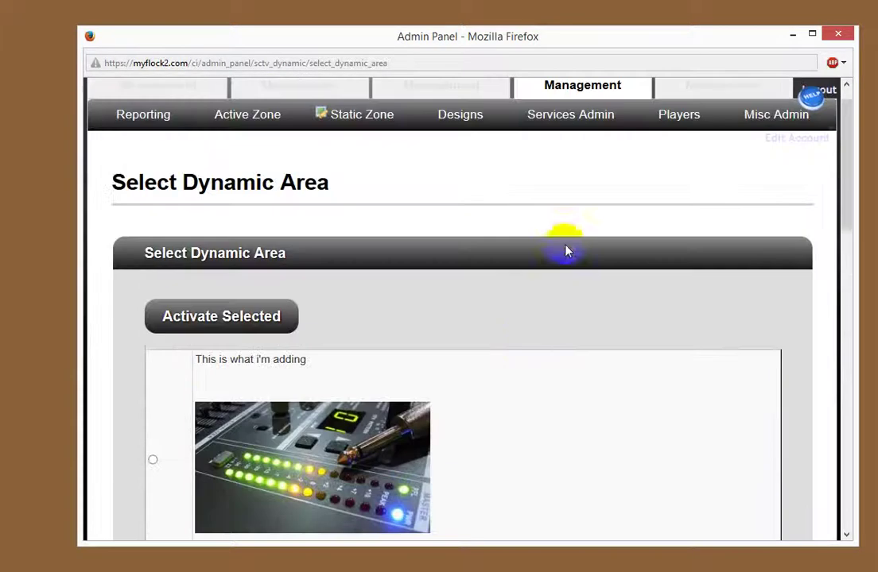
{"action": "scroll", "coordinate": [518, 300], "scroll_direction": "down", "scroll_amount": 3}
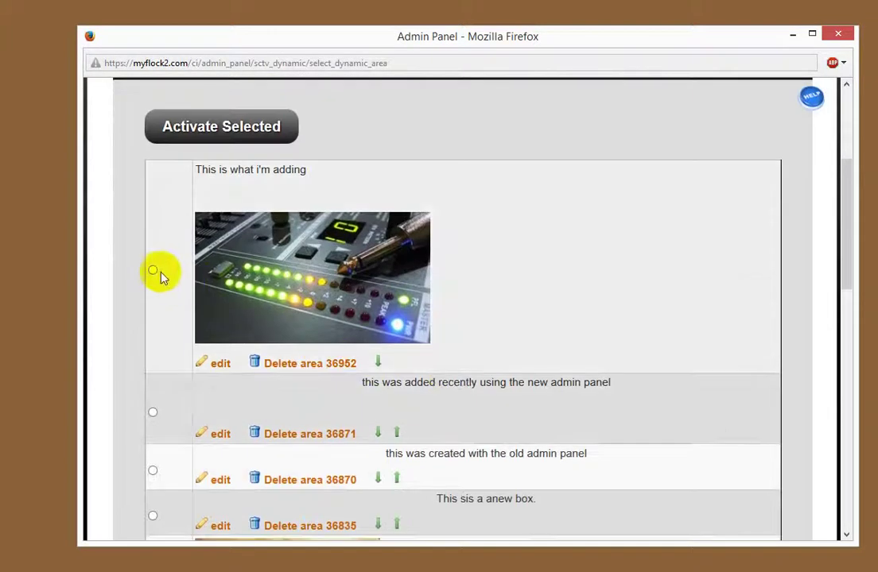
{"action": "scroll", "coordinate": [438, 306], "scroll_direction": "down", "scroll_amount": 2}
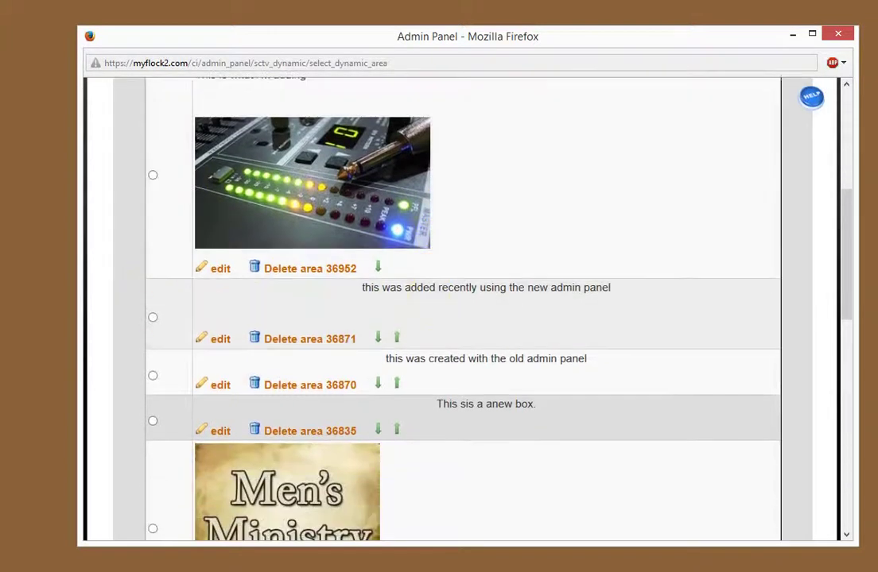
Step: Check the active countdown on the Testing Church streaming page, then compare it with the areas in the dynamic area list
{"action": "left_click_drag", "start_coordinate": [876, 131], "coordinate": [680, 81]}
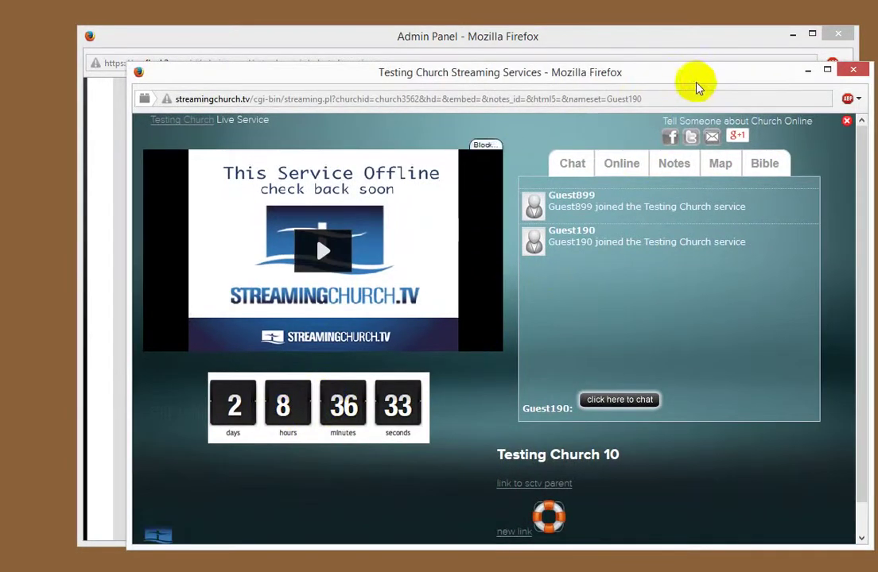
{"action": "left_click_drag", "start_coordinate": [692, 75], "coordinate": [0, 47]}
{"action": "scroll", "coordinate": [676, 324], "scroll_direction": "down", "scroll_amount": 3}
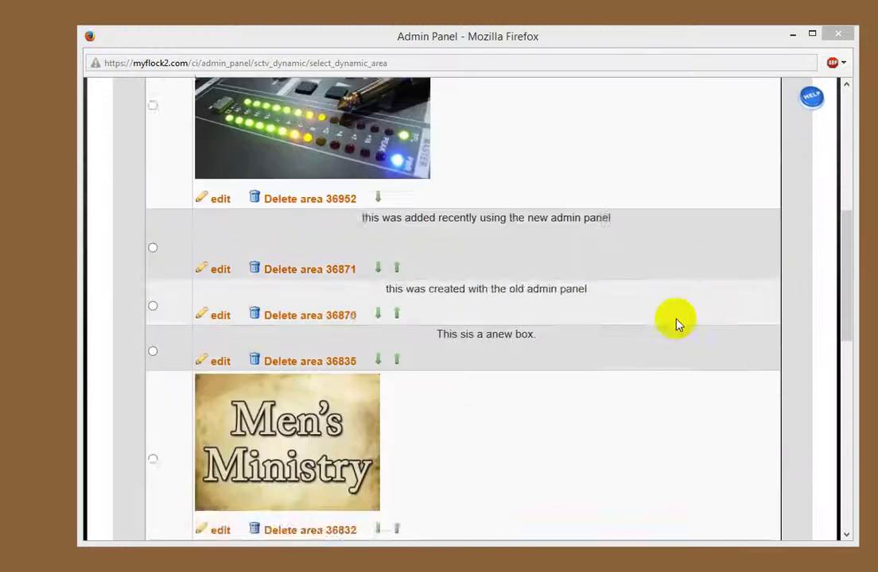
{"action": "scroll", "coordinate": [660, 335], "scroll_direction": "down", "scroll_amount": 10}
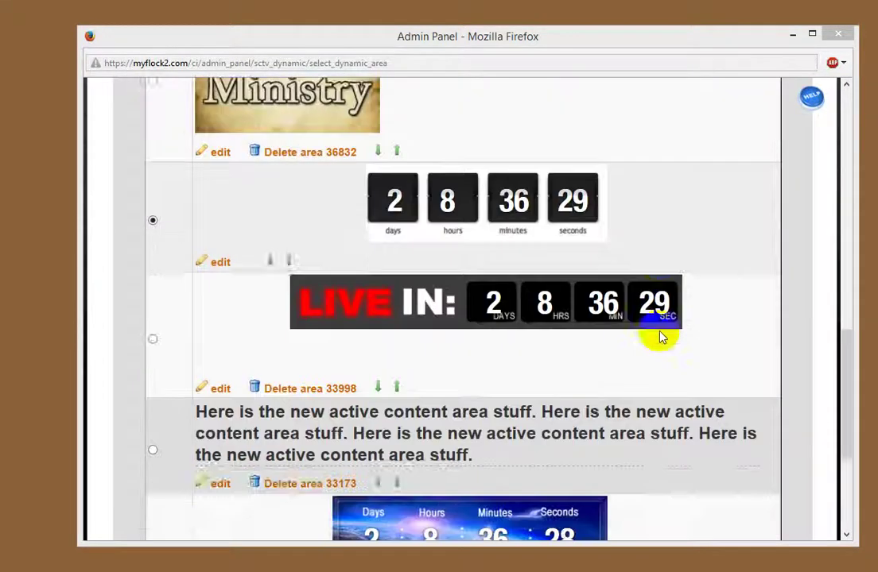
{"action": "scroll", "coordinate": [574, 354], "scroll_direction": "up", "scroll_amount": 10}
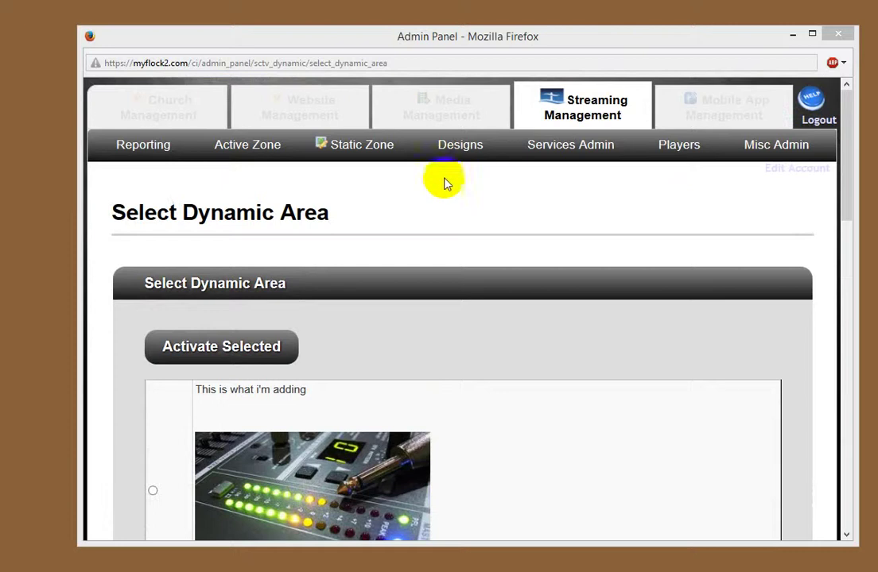
Step: Start a new dynamic area and enter the text "This is new" in its active content
{"action": "left_click", "coordinate": [262, 157]}
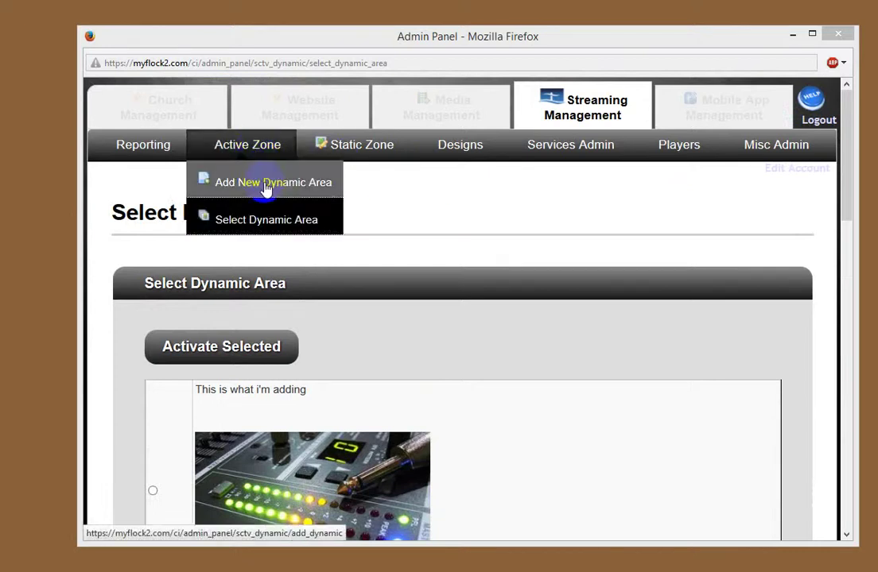
{"action": "left_click", "coordinate": [266, 186]}
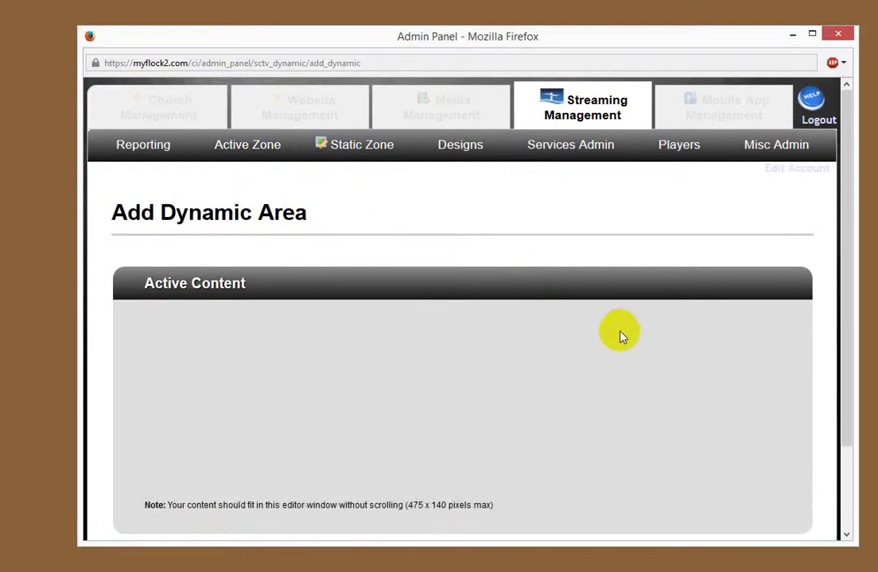
{"action": "scroll", "coordinate": [684, 342], "scroll_direction": "down", "scroll_amount": 2}
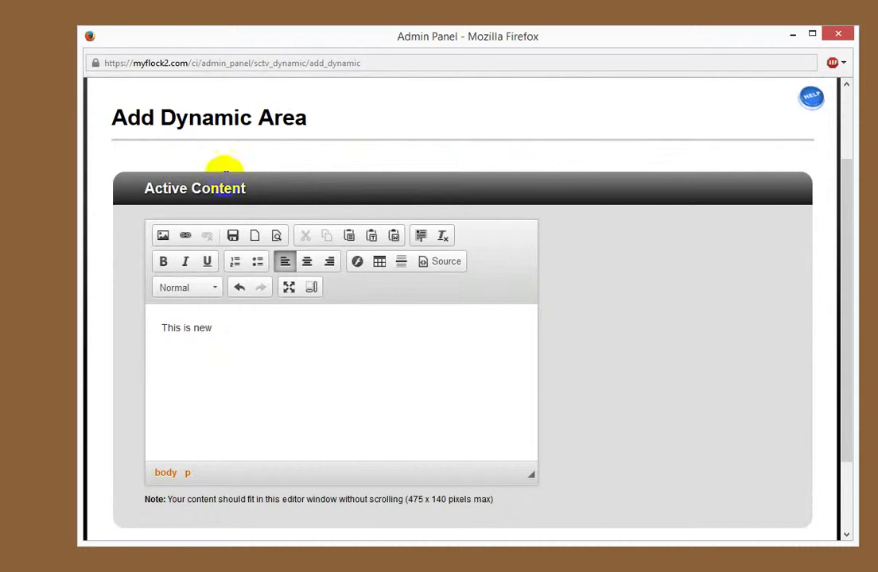
Step: Insert the image womens2.jpg from the server's image gallery into the new dynamic area, below the text
{"action": "left_click", "coordinate": [162, 237]}
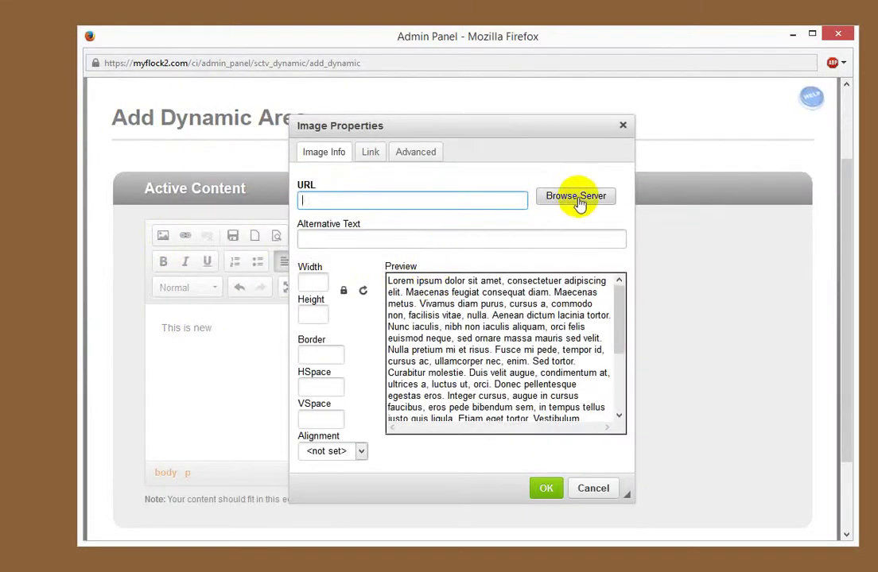
{"action": "left_click", "coordinate": [579, 198]}
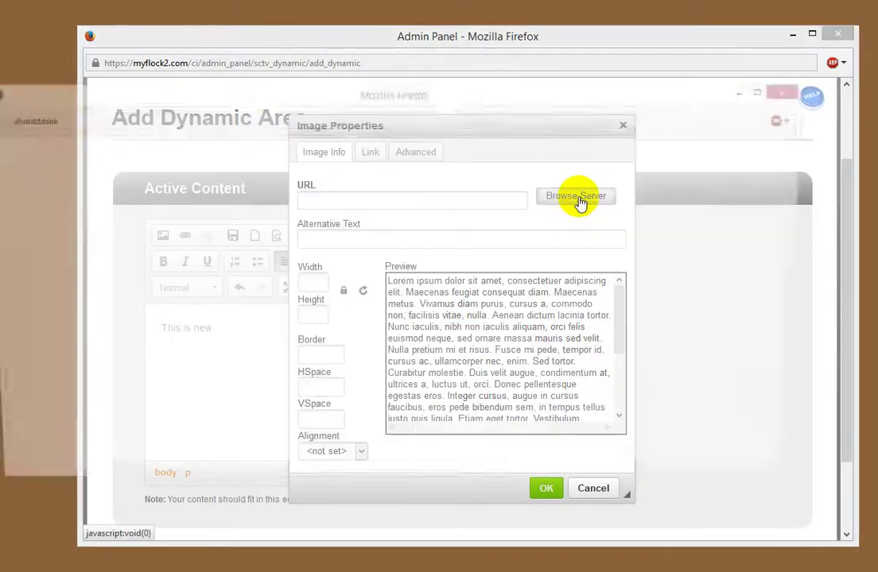
{"action": "left_click_drag", "start_coordinate": [643, 102], "coordinate": [678, 56]}
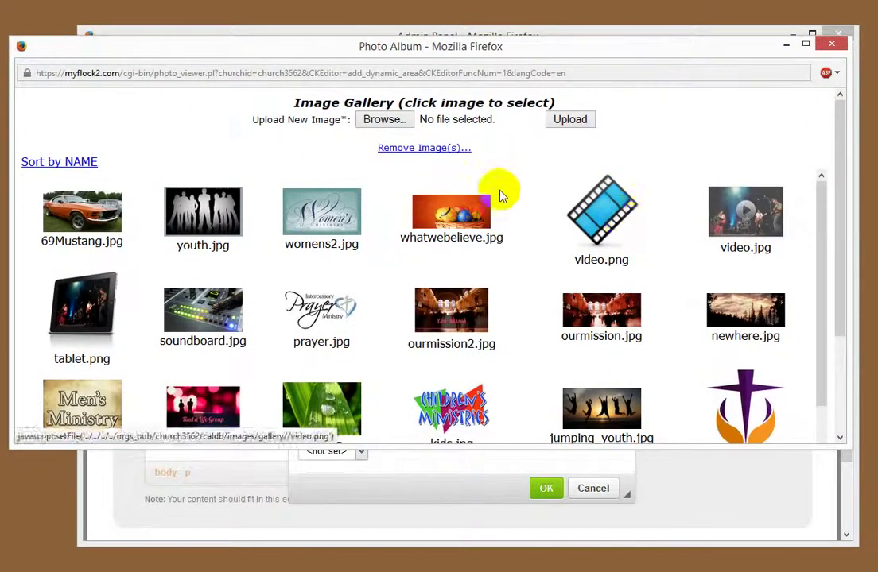
{"action": "scroll", "coordinate": [509, 245], "scroll_direction": "down", "scroll_amount": 5}
{"action": "scroll", "coordinate": [449, 314], "scroll_direction": "down", "scroll_amount": 3}
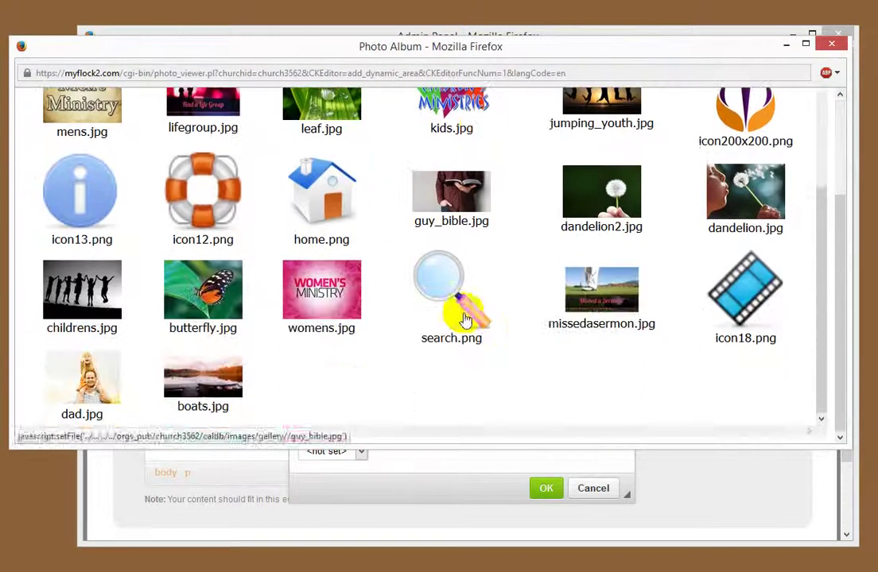
{"action": "scroll", "coordinate": [451, 373], "scroll_direction": "up", "scroll_amount": 5}
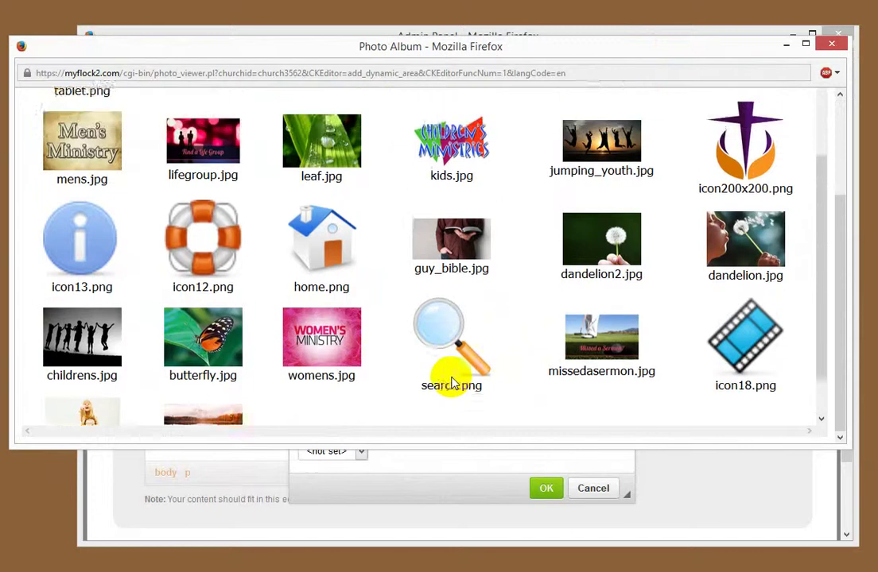
{"action": "scroll", "coordinate": [550, 333], "scroll_direction": "up", "scroll_amount": 3}
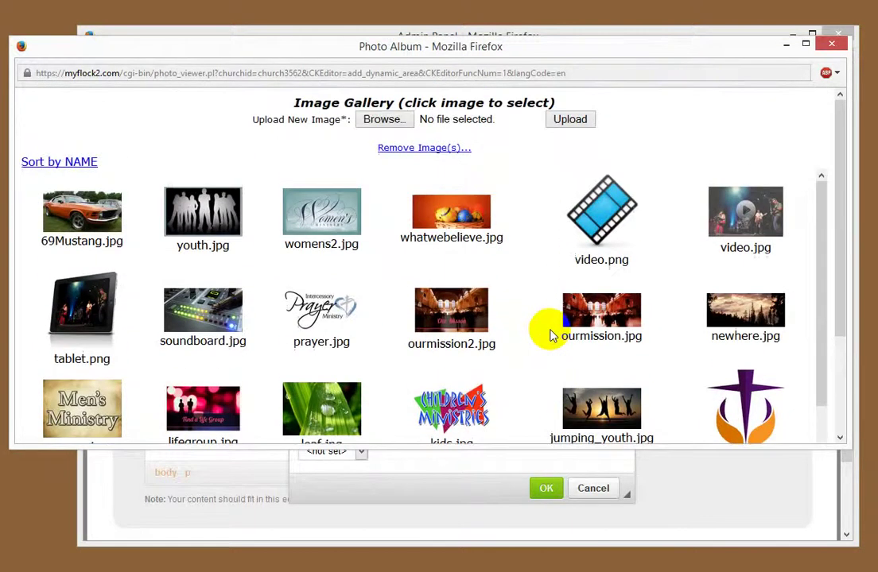
{"action": "scroll", "coordinate": [551, 333], "scroll_direction": "down", "scroll_amount": 2}
{"action": "scroll", "coordinate": [551, 336], "scroll_direction": "up", "scroll_amount": 1}
{"action": "scroll", "coordinate": [550, 333], "scroll_direction": "up", "scroll_amount": 1}
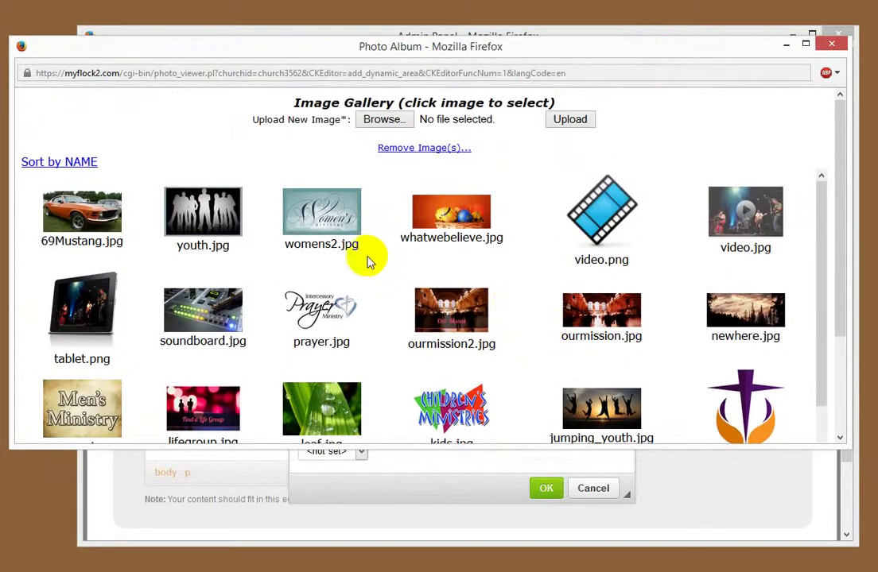
{"action": "left_click", "coordinate": [326, 225]}
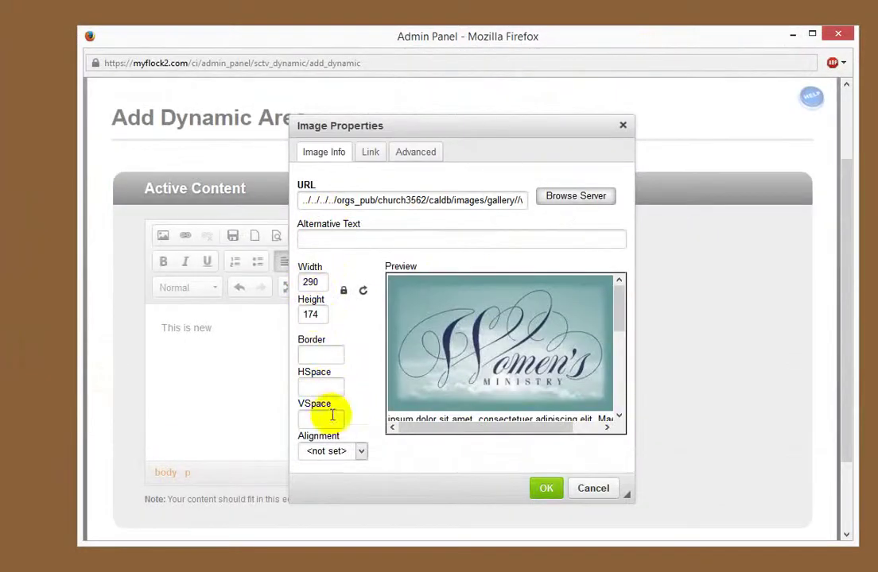
{"action": "left_click", "coordinate": [550, 488]}
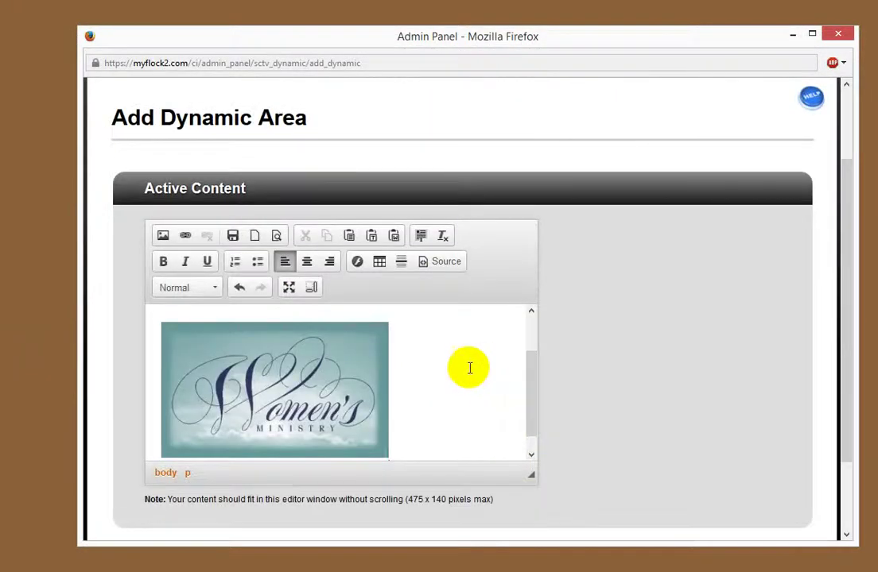
Step: Review the text and image in the editor and create the new dynamic area
{"action": "scroll", "coordinate": [464, 362], "scroll_direction": "down", "scroll_amount": 3}
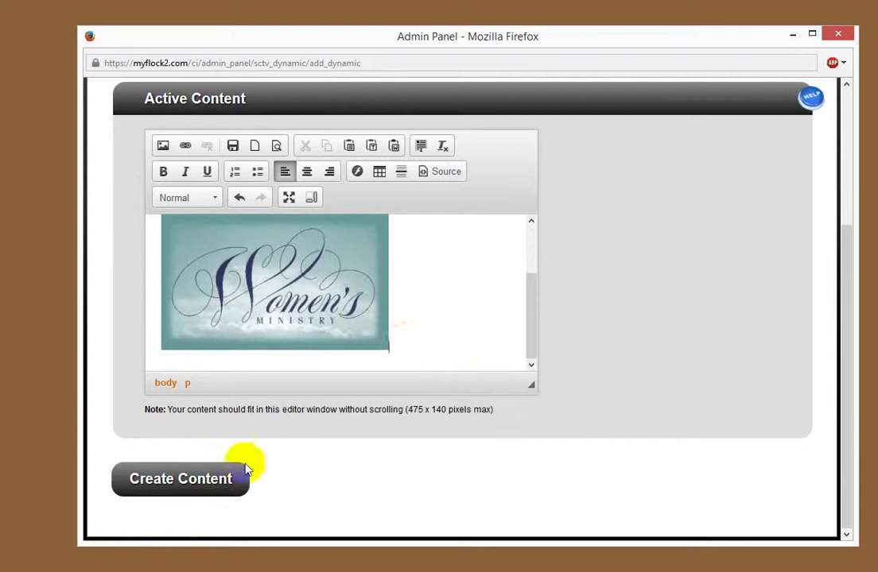
{"action": "scroll", "coordinate": [411, 361], "scroll_direction": "up", "scroll_amount": 3}
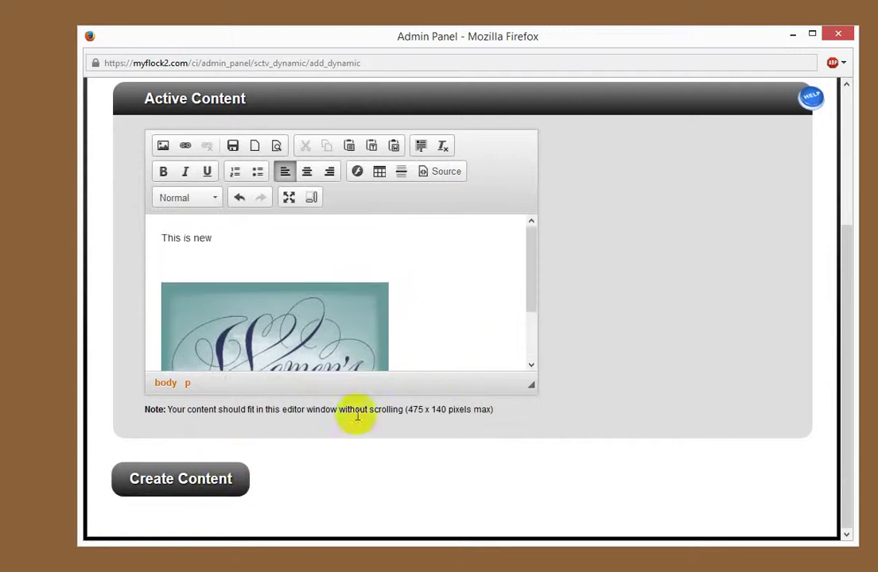
{"action": "left_click", "coordinate": [220, 482]}
Step: Review the dynamic area list and activate the new "This is new" area with the Women's Ministry image
{"action": "scroll", "coordinate": [509, 381], "scroll_direction": "down", "scroll_amount": 5}
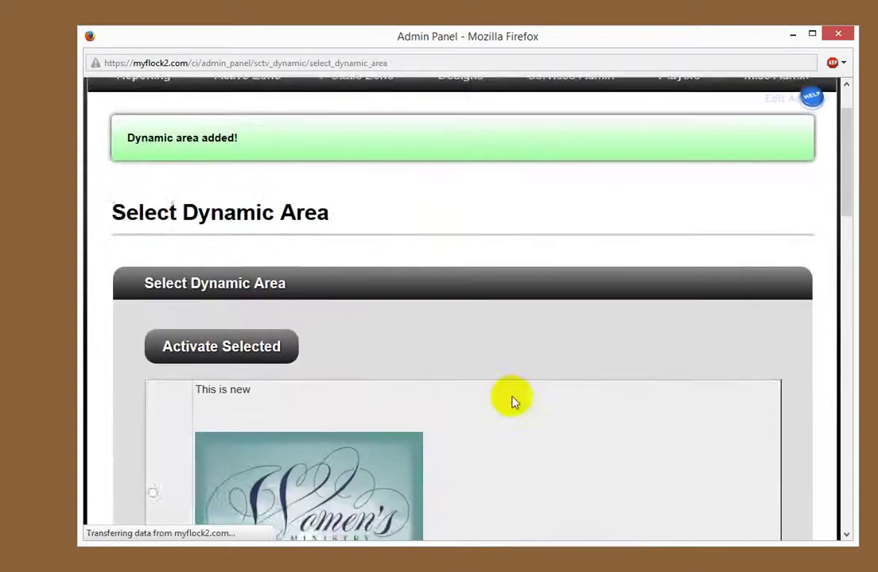
{"action": "scroll", "coordinate": [495, 359], "scroll_direction": "down", "scroll_amount": 8}
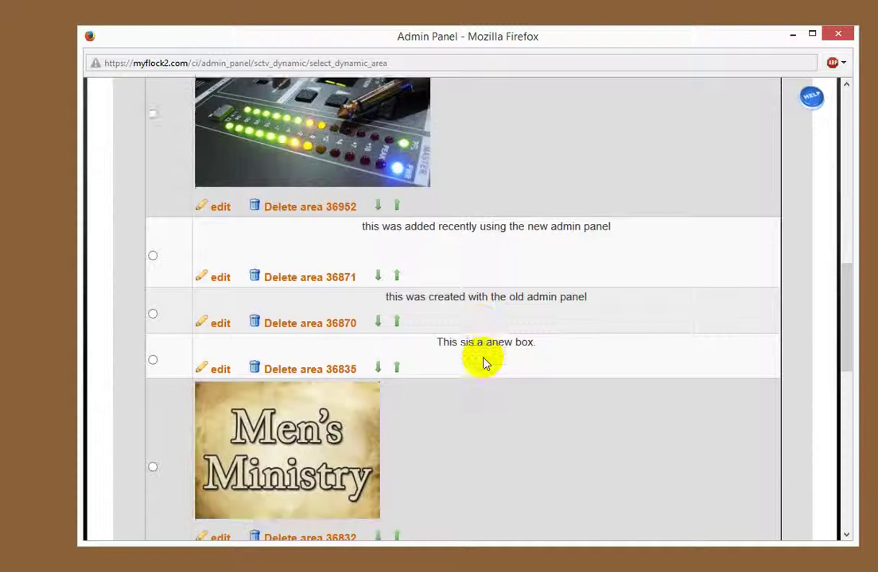
{"action": "scroll", "coordinate": [442, 393], "scroll_direction": "down", "scroll_amount": 2}
{"action": "scroll", "coordinate": [464, 381], "scroll_direction": "up", "scroll_amount": 15}
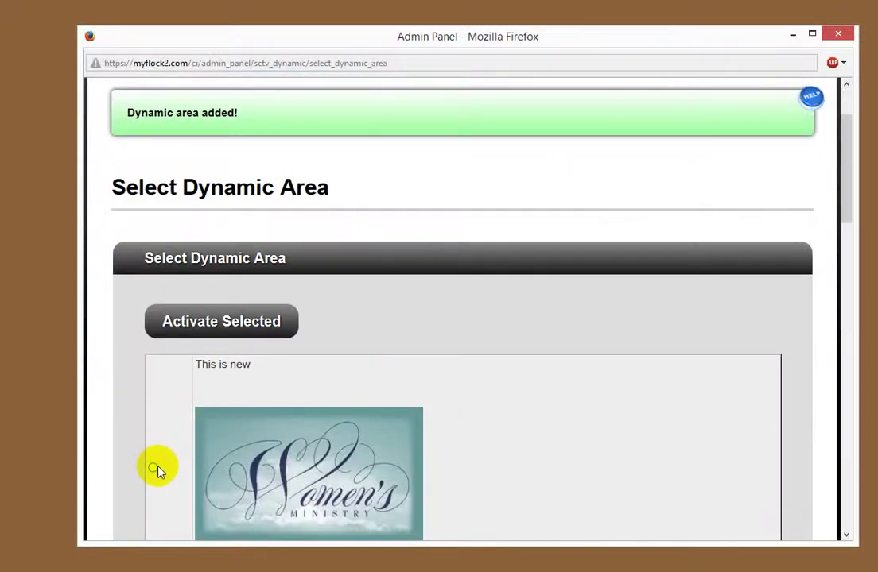
{"action": "left_click", "coordinate": [154, 468]}
{"action": "left_click", "coordinate": [274, 320]}
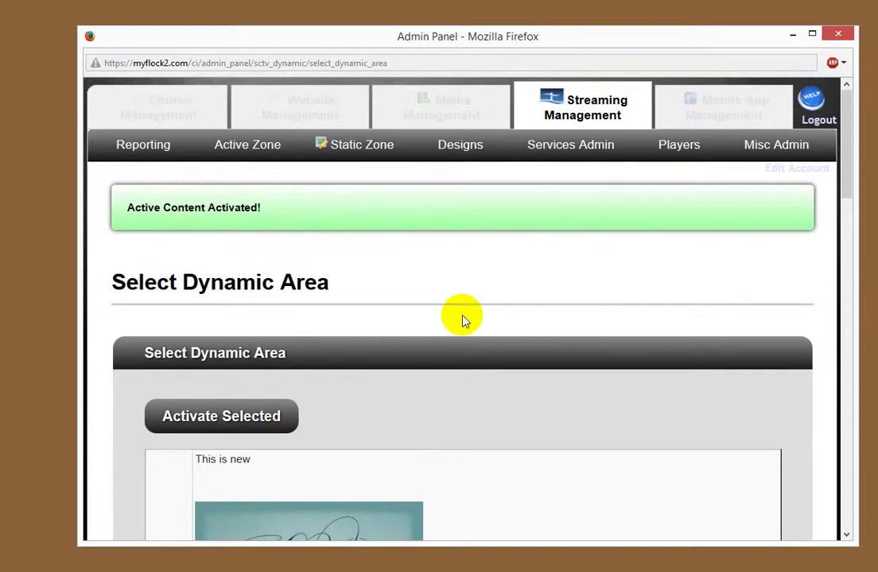
Step: Return to the Streaming Management main page and show the Services Admin options
{"action": "left_click", "coordinate": [586, 106]}
{"action": "mouse_move", "coordinate": [581, 137]}
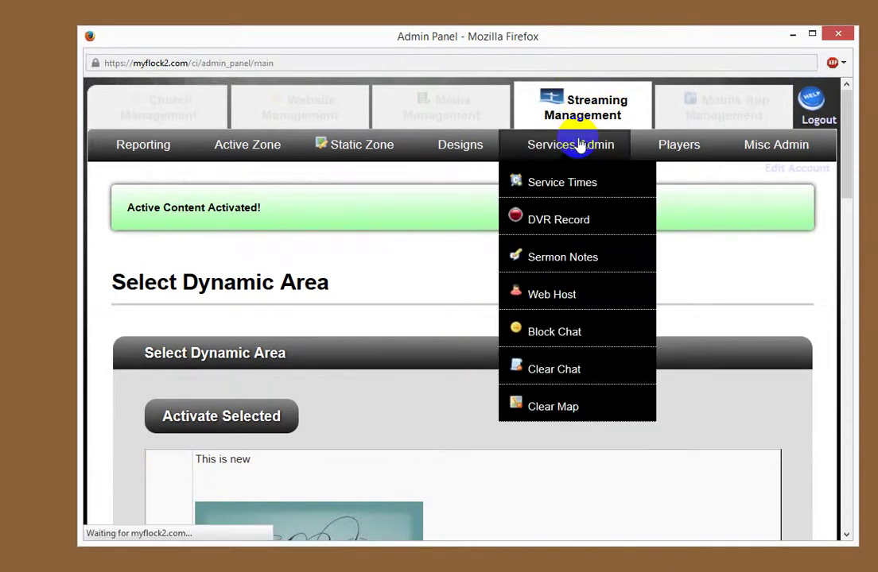